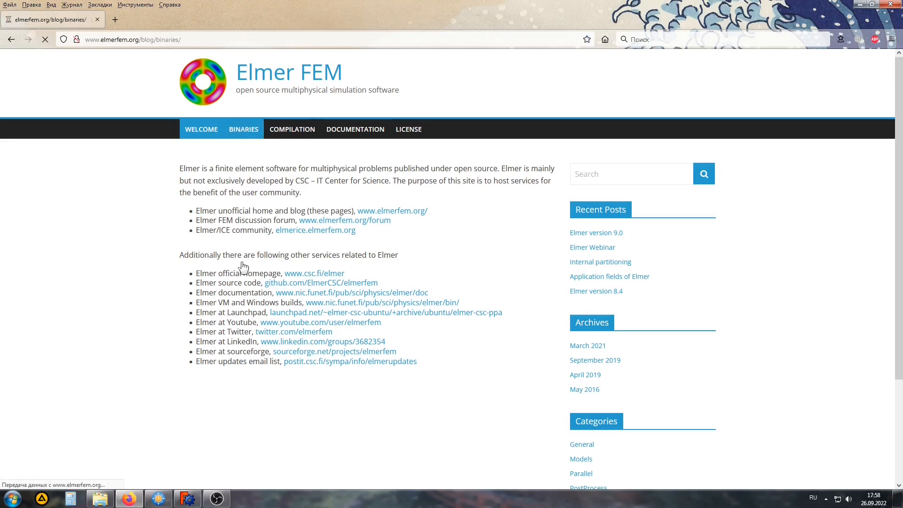
Open the SourceForge project from the Windows binaries section, request the ElmerFEM-nogui-nompi-Windows-AMD64.zip download, and dismiss the save prompt.
scroll(466, 396, down, 3)
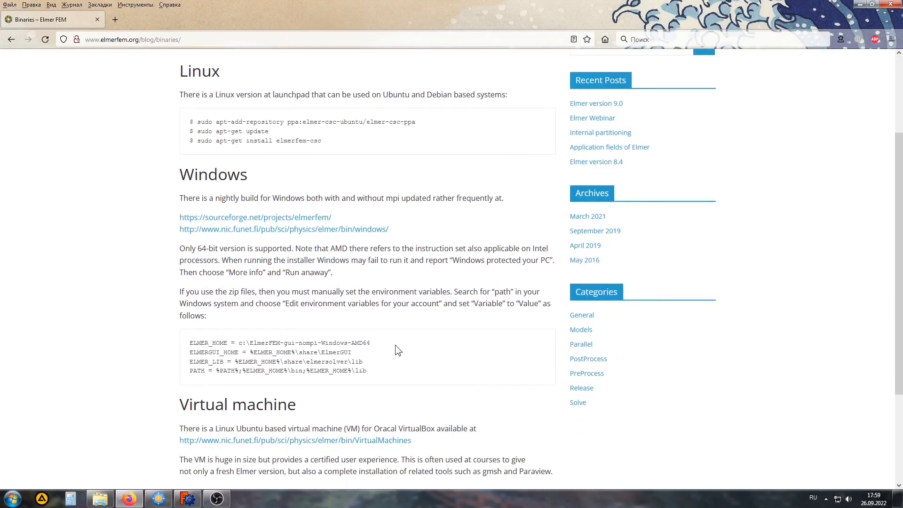
click(232, 217)
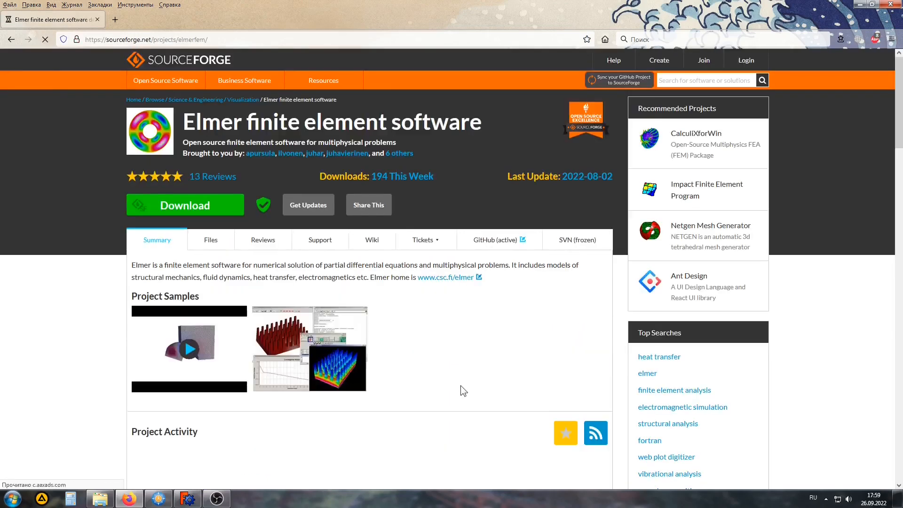
scroll(461, 386, down, 3)
scroll(463, 391, down, 3)
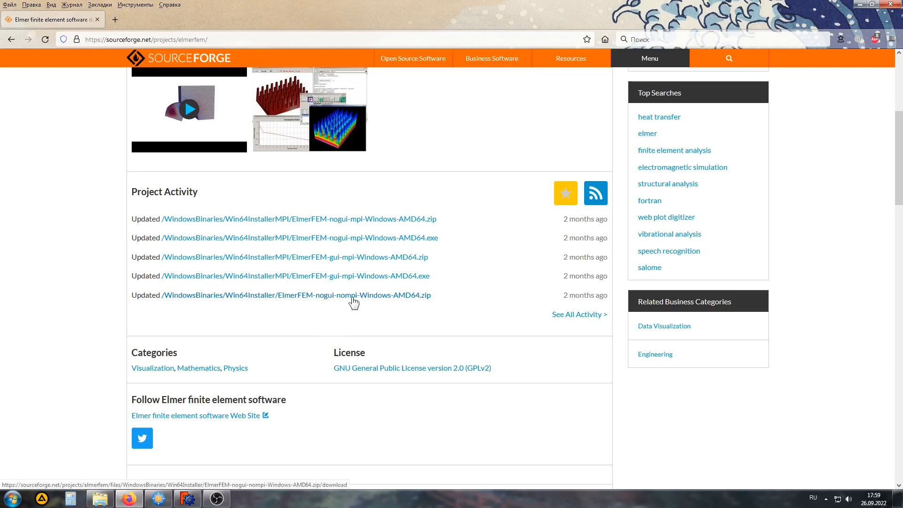
click(240, 295)
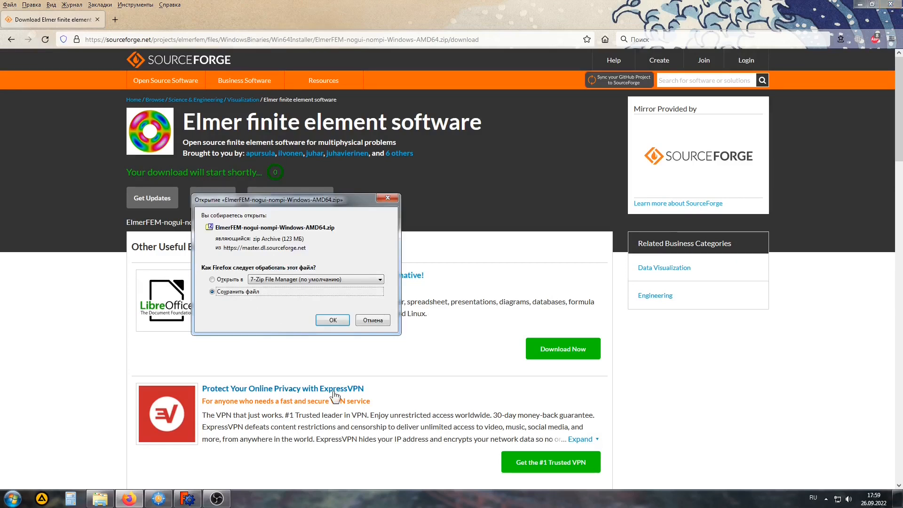
click(386, 321)
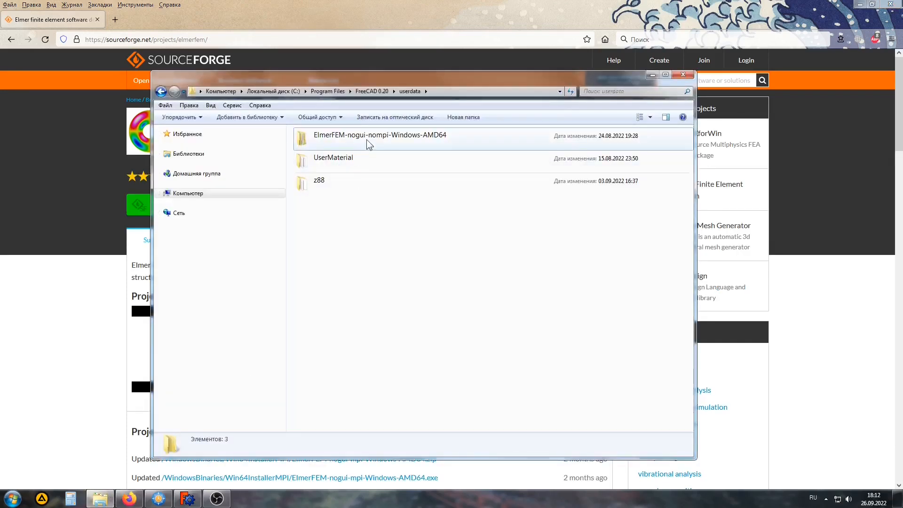
Browse to the bin folder inside ElmerFEM-nogui-nompi-Windows-AMD64 and locate the ElmerGrid and ElmerSolver applications.
click(369, 141)
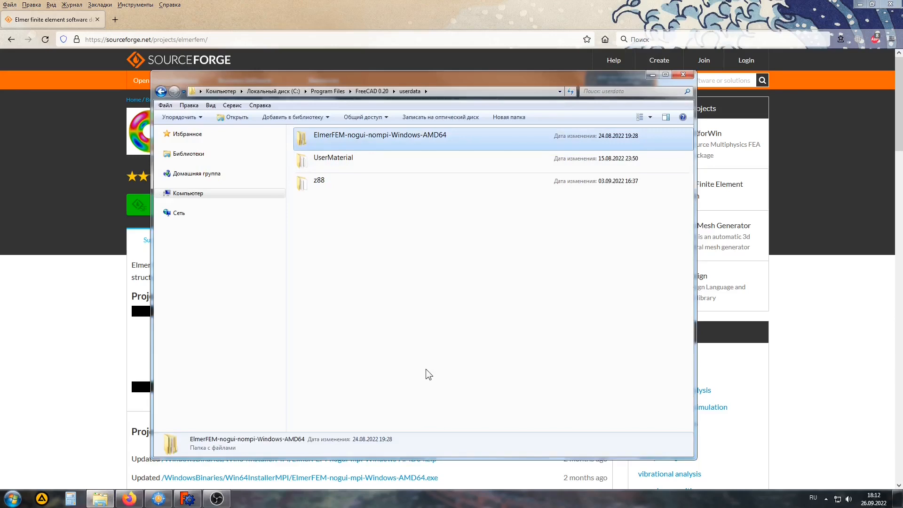
double_click(388, 138)
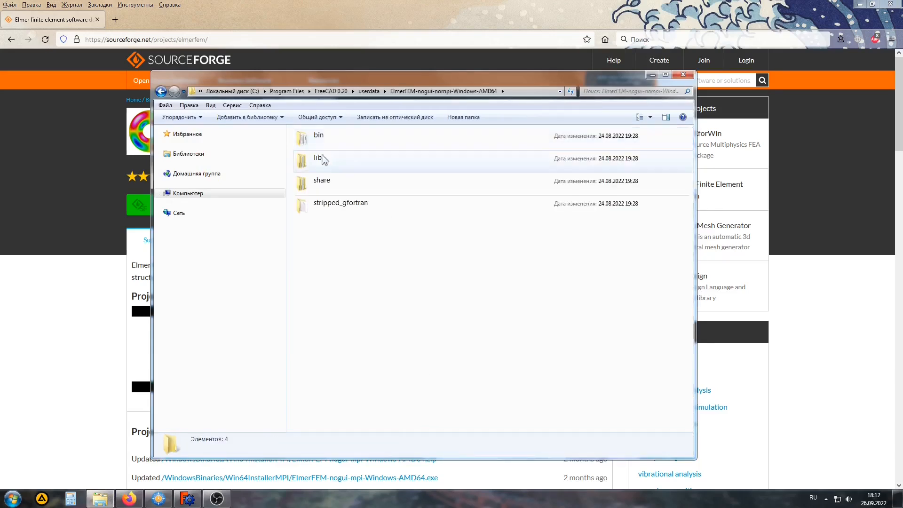
click(325, 138)
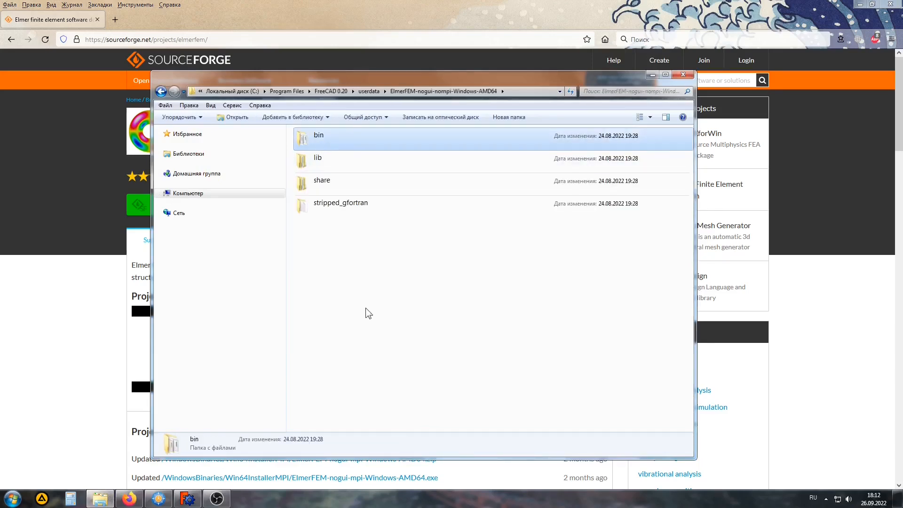
double_click(325, 139)
click(337, 185)
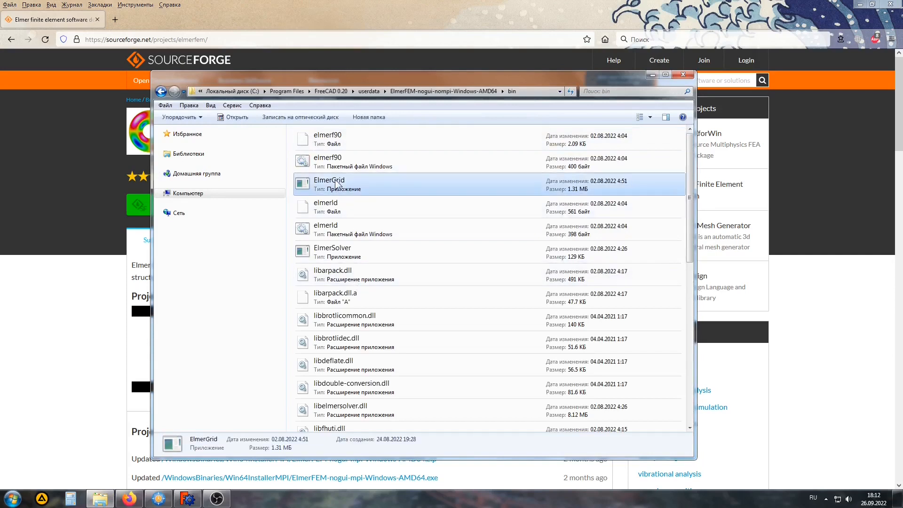
click(320, 254)
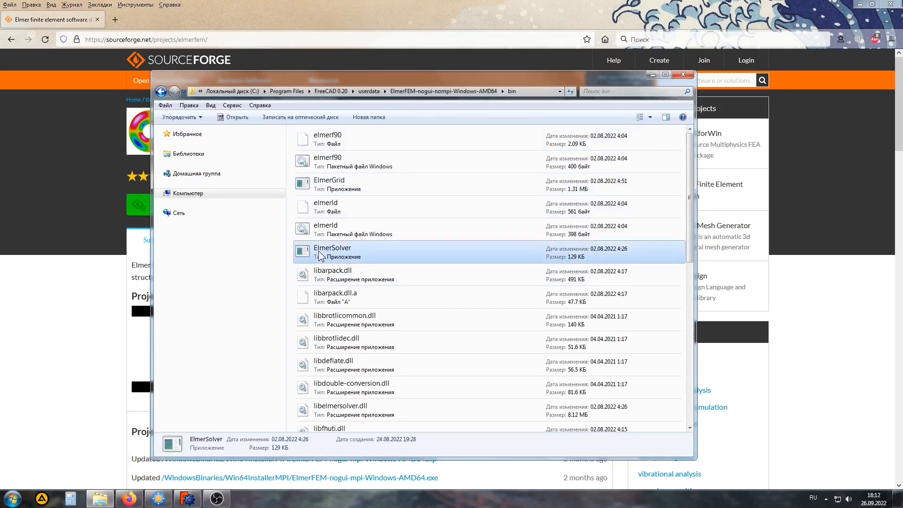
Switch to FreeCAD and, in the FEM preferences for Elmer, disable ElmerGrid's known-directory search and set its binary path to bin/ElmerGrid.exe.
click(188, 500)
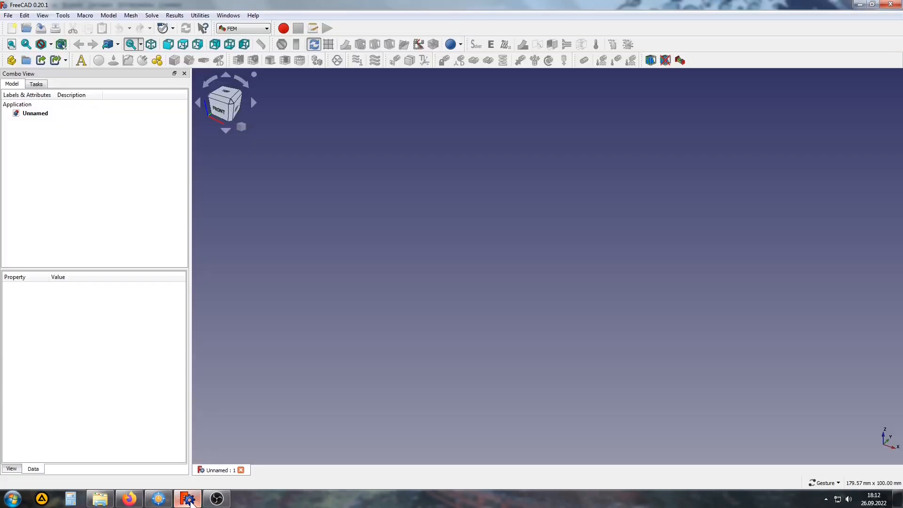
click(25, 15)
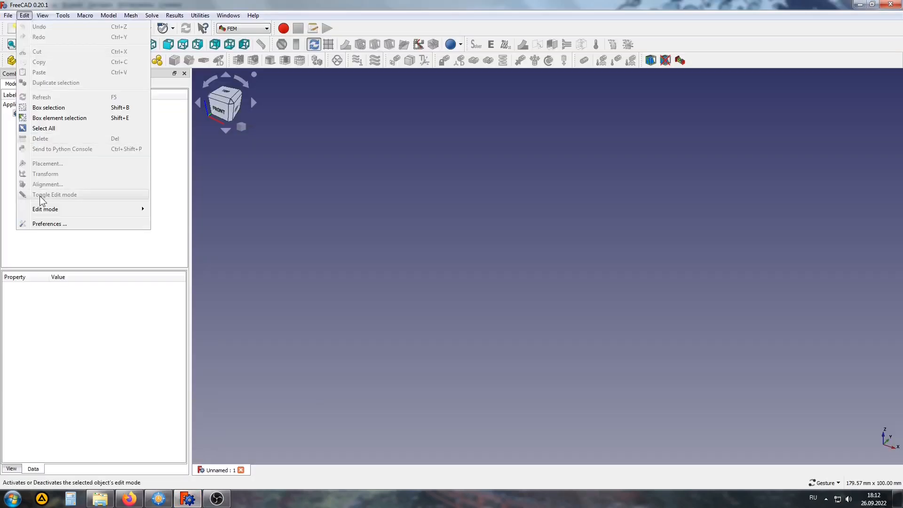
click(49, 224)
click(317, 311)
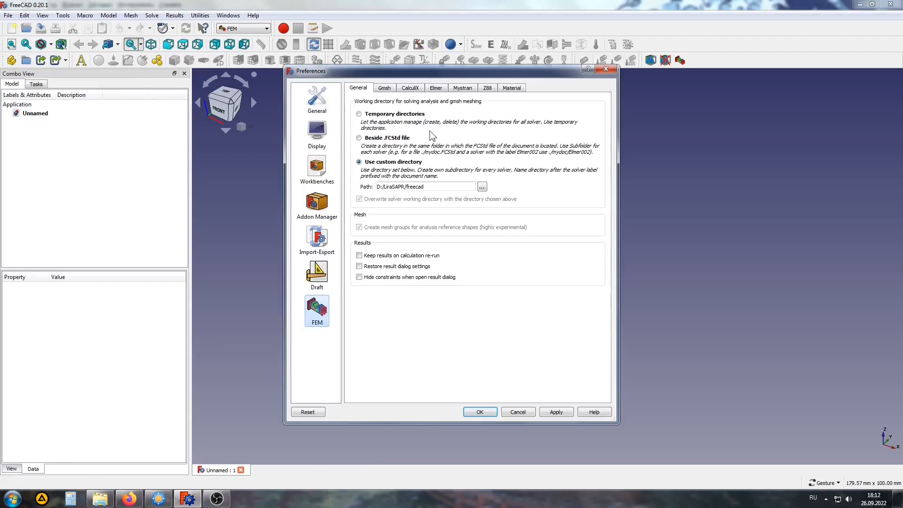
click(436, 89)
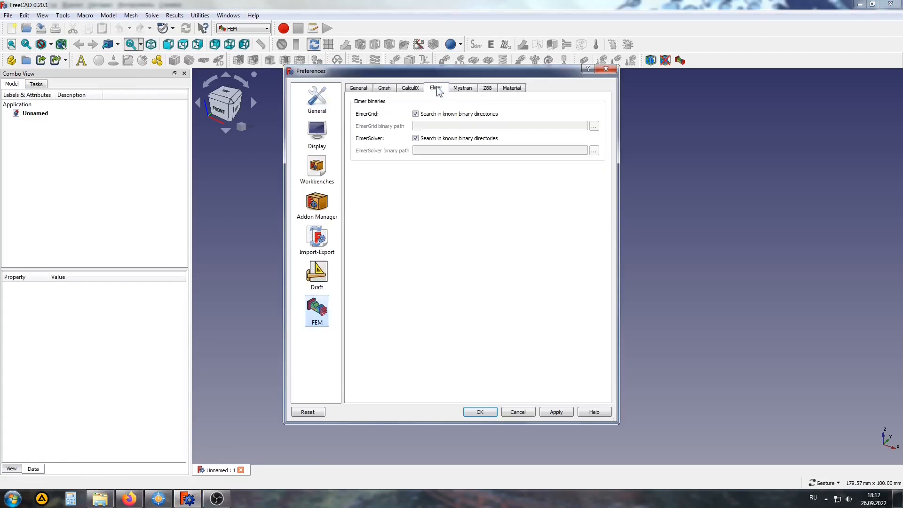
click(419, 114)
click(594, 126)
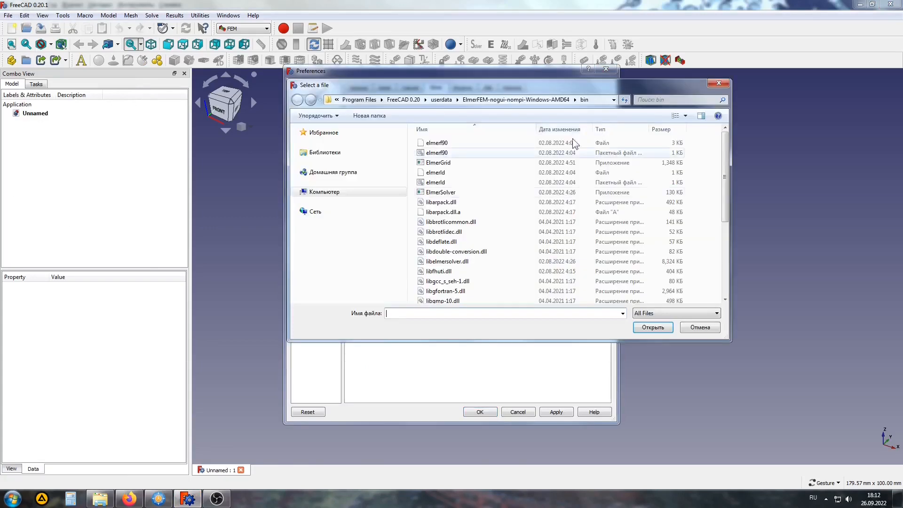
click(439, 163)
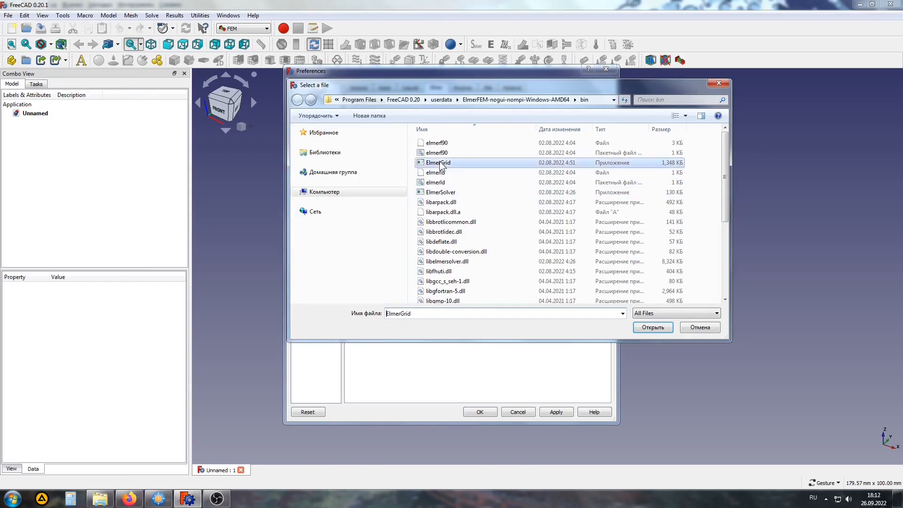
click(645, 328)
Disable ElmerSolver's known-directory search, set its binary path to bin/ElmerSolver.exe, and save the preferences.
click(430, 138)
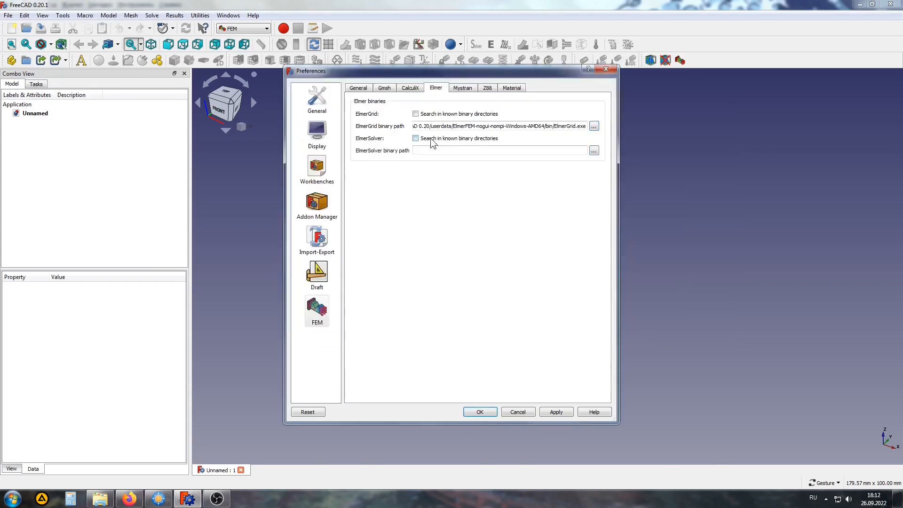
click(594, 150)
click(440, 192)
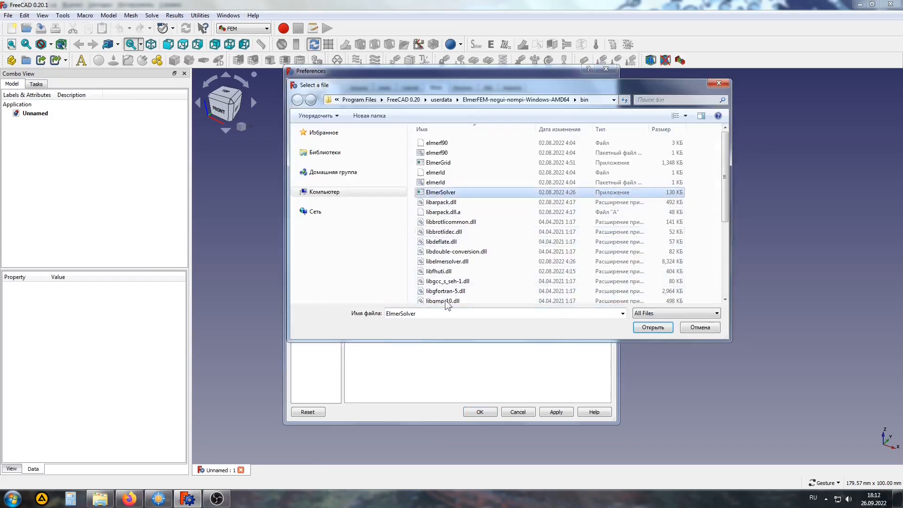
click(654, 328)
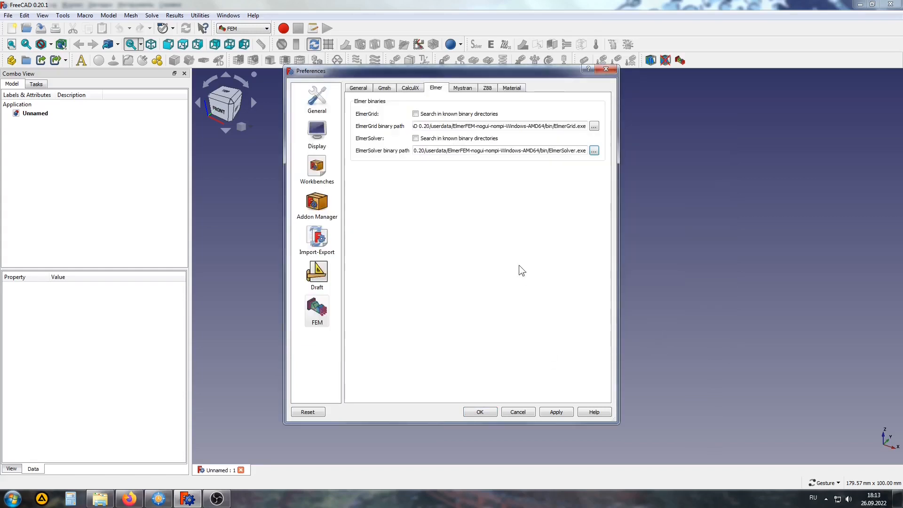
click(562, 410)
click(479, 412)
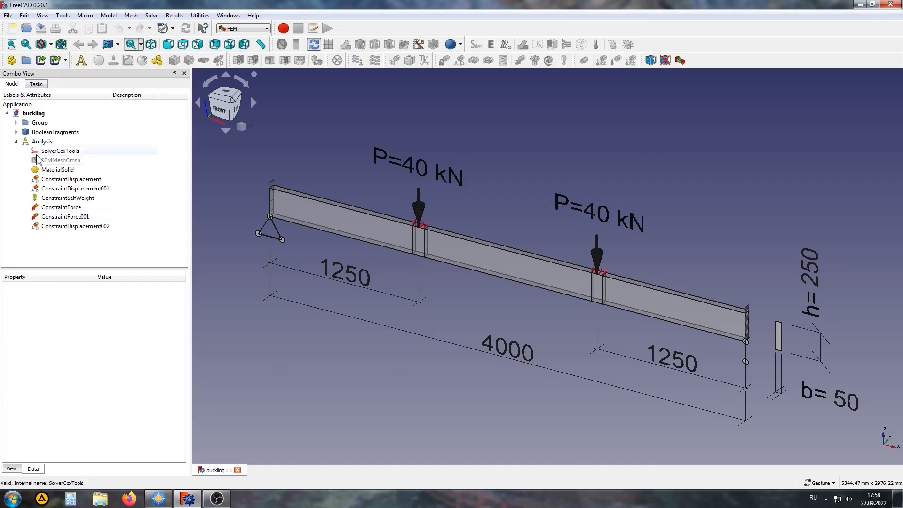
Delete the SolverCcxTools solver and the ConstraintSelfWeight constraint from the buckling analysis.
click(59, 151)
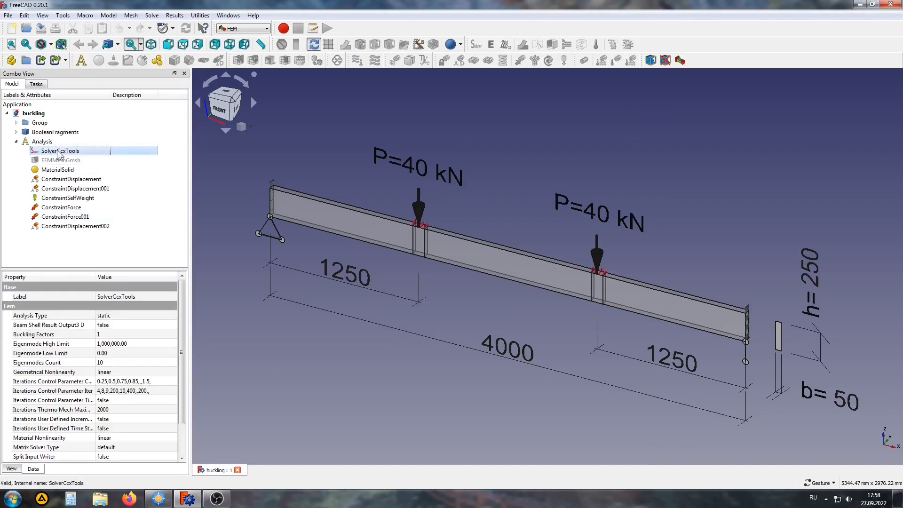
key(Delete)
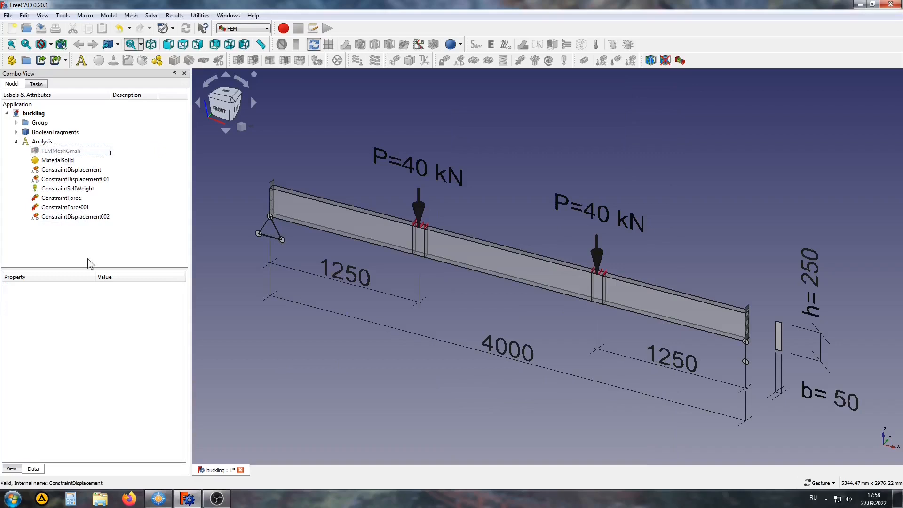
click(52, 192)
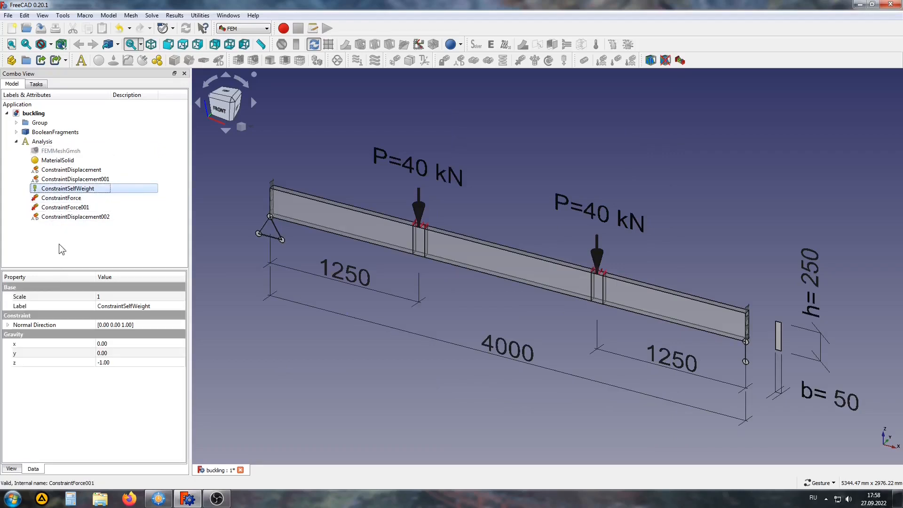
key(Delete)
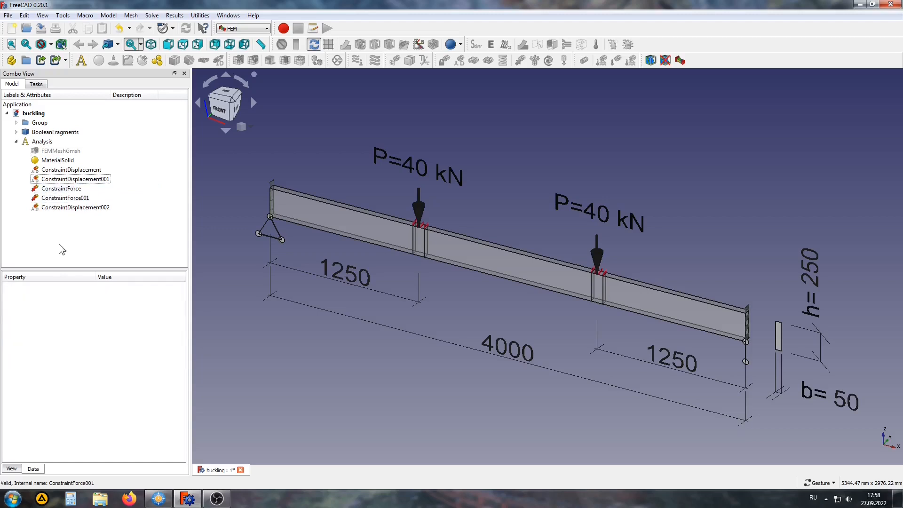
Activate the buckling document's analysis and add an Elmer solver to it.
click(45, 143)
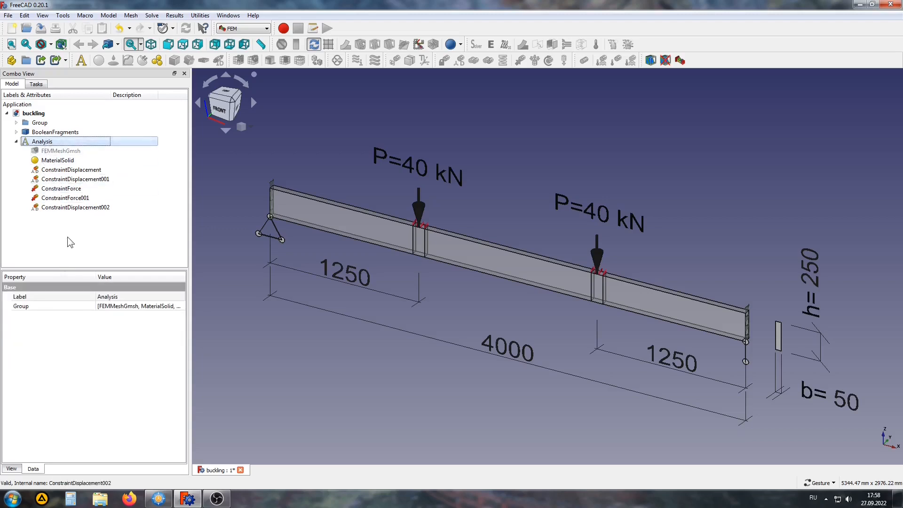
click(45, 152)
click(50, 189)
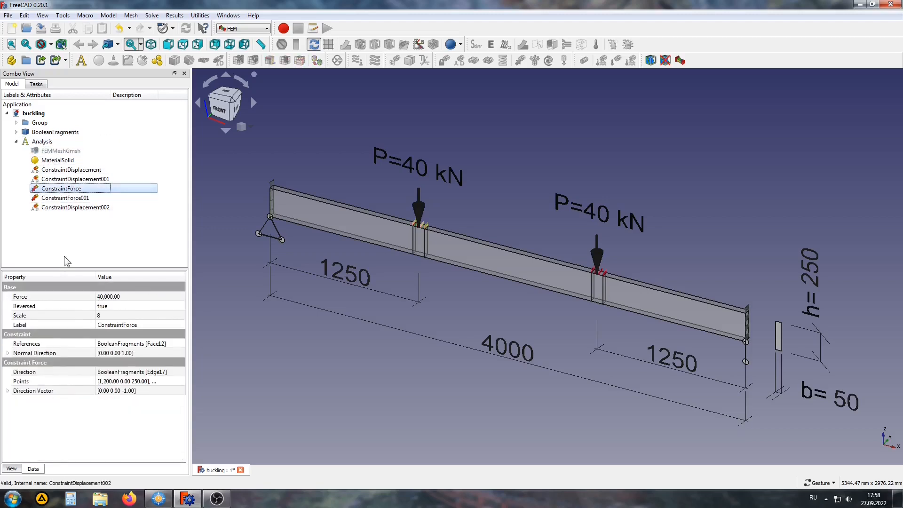
click(40, 142)
double_click(40, 143)
click(56, 160)
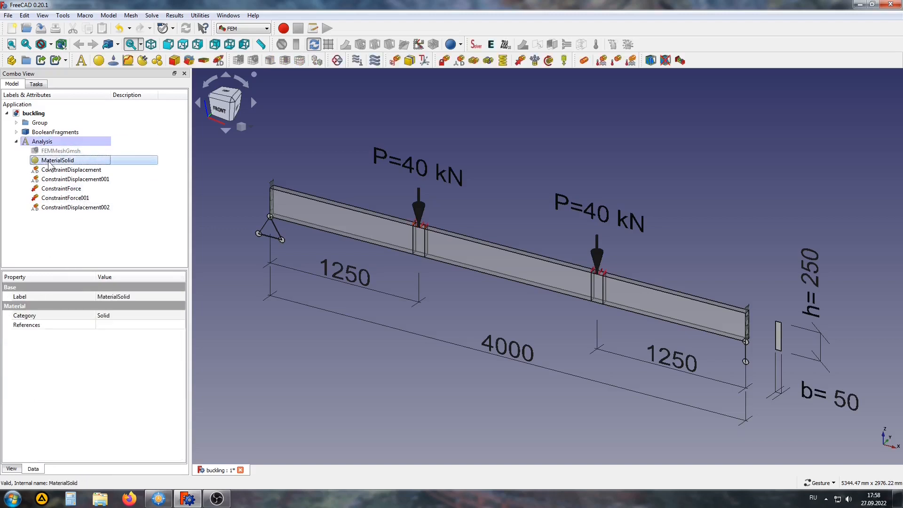
click(492, 45)
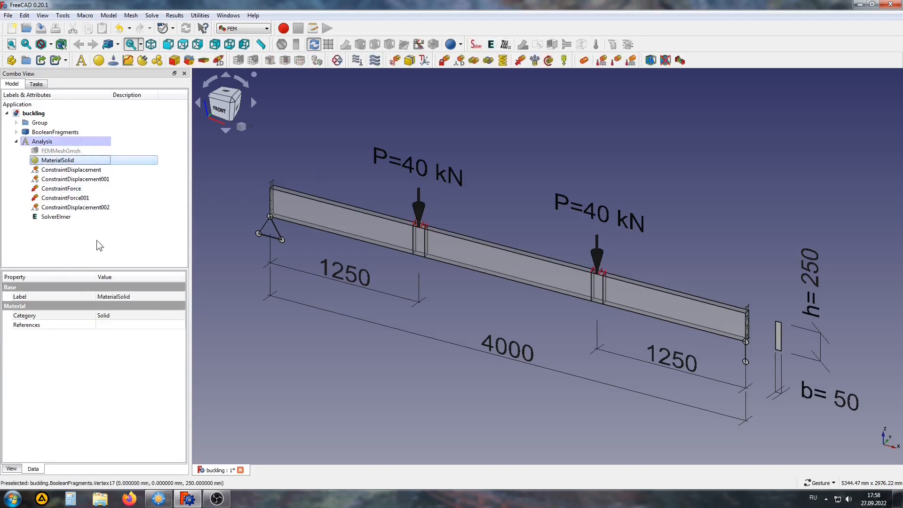
Add an elasticity equation to the Elmer solver.
click(53, 217)
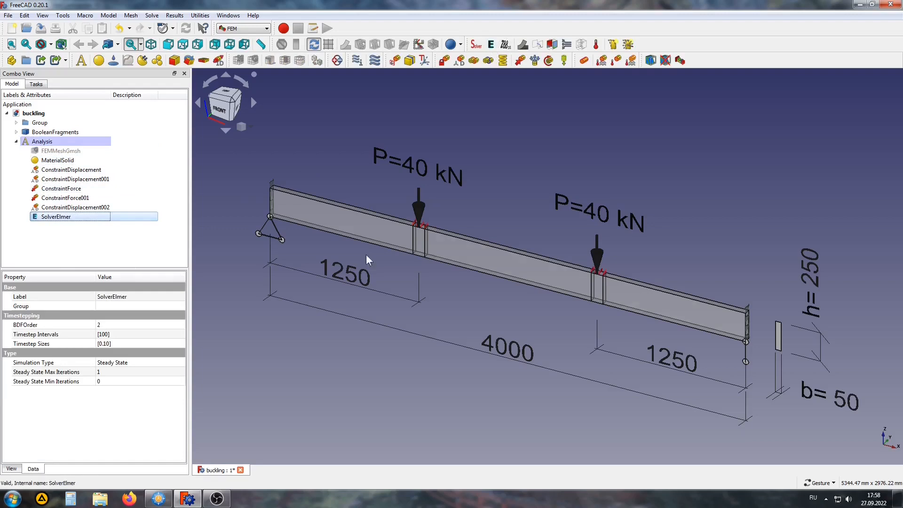
click(523, 44)
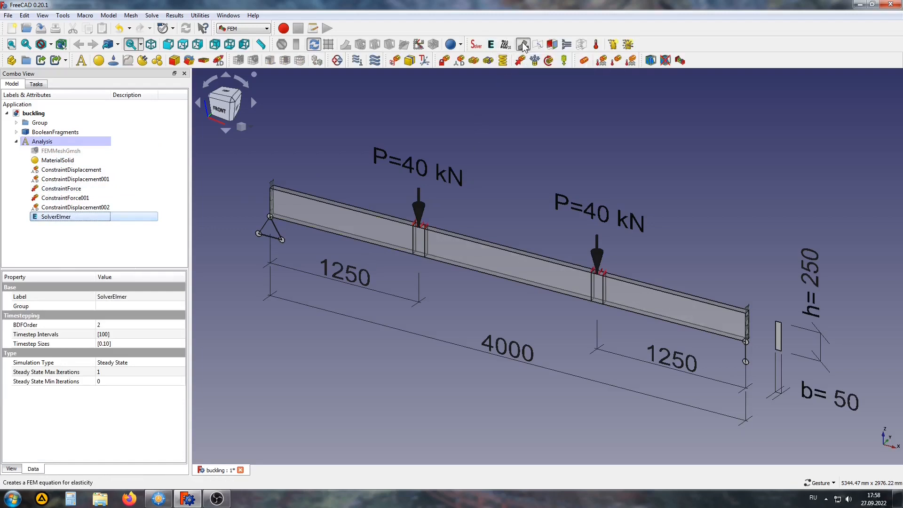
click(25, 218)
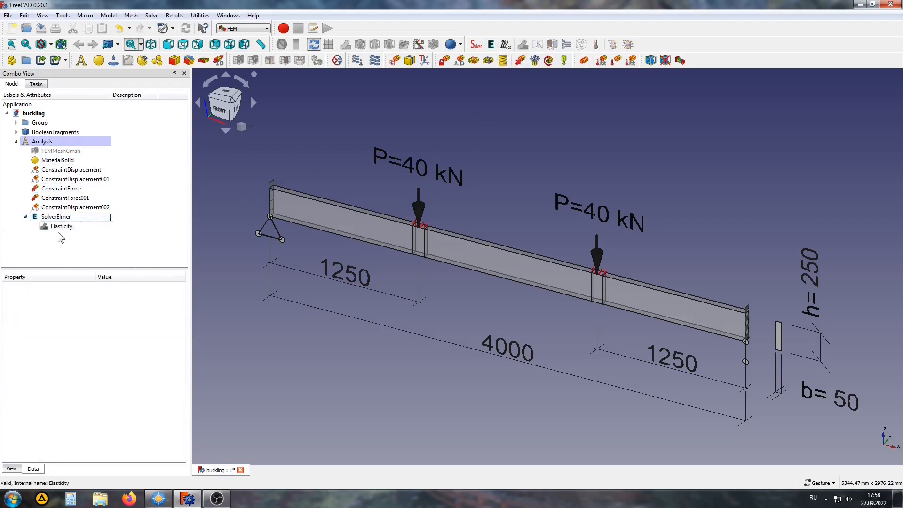
Enable Calculate Stresses for the Elmer solver's Elasticity equation by setting it to true.
click(61, 226)
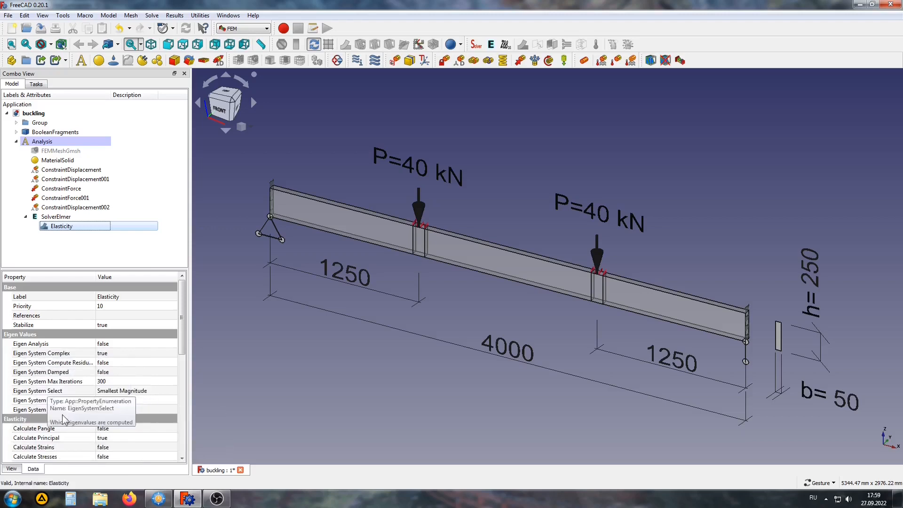
drag(185, 328, 186, 382)
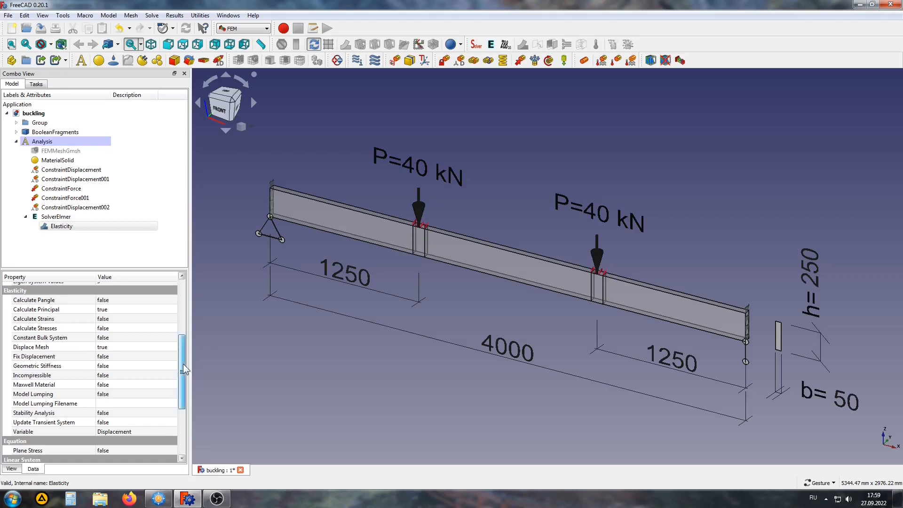
drag(182, 363, 184, 355)
click(19, 323)
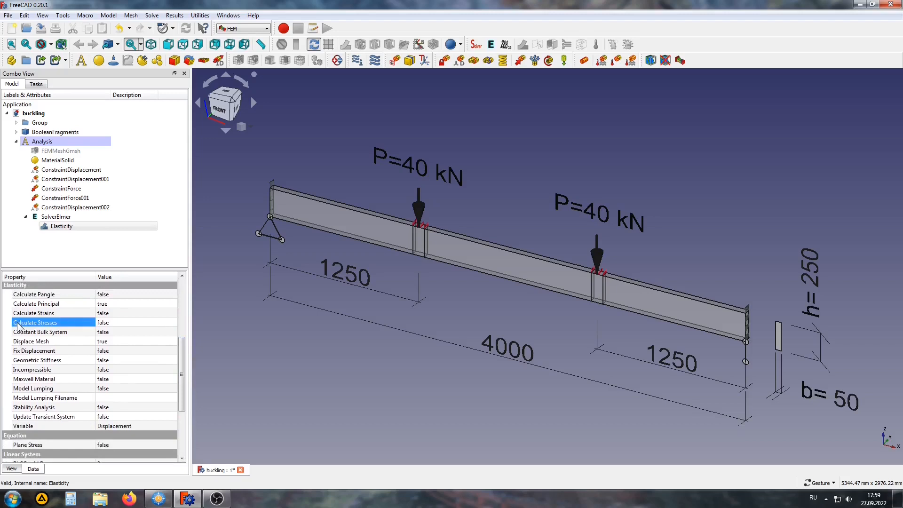
click(135, 321)
click(131, 323)
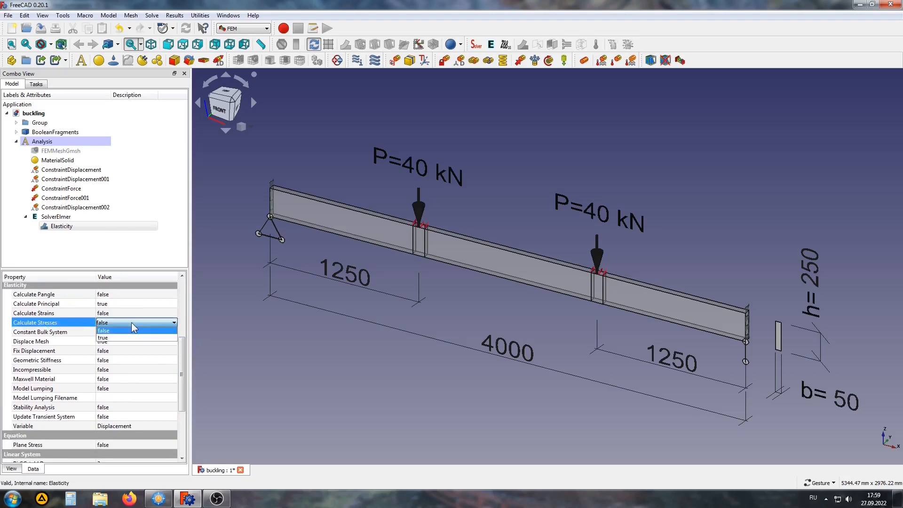
click(112, 338)
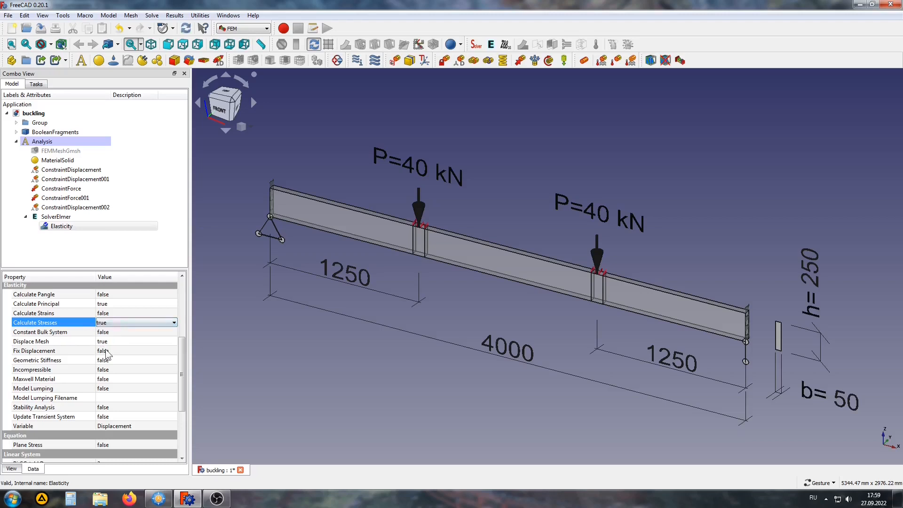
click(94, 256)
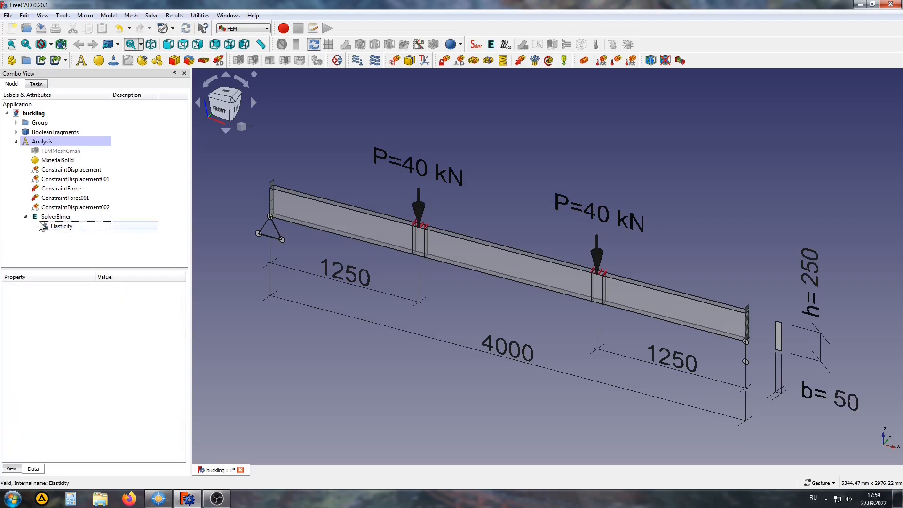
Write the Elmer solver's input files, run the analysis, and close the solver control.
double_click(54, 217)
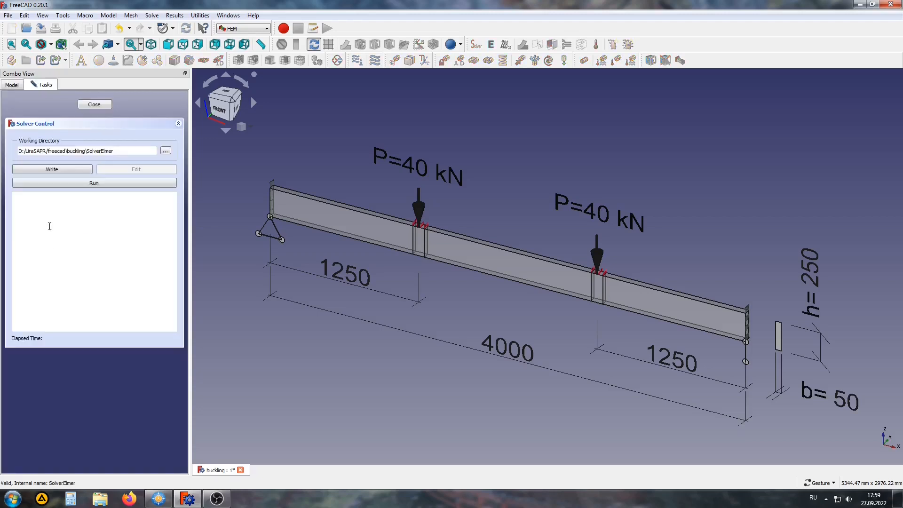
click(57, 170)
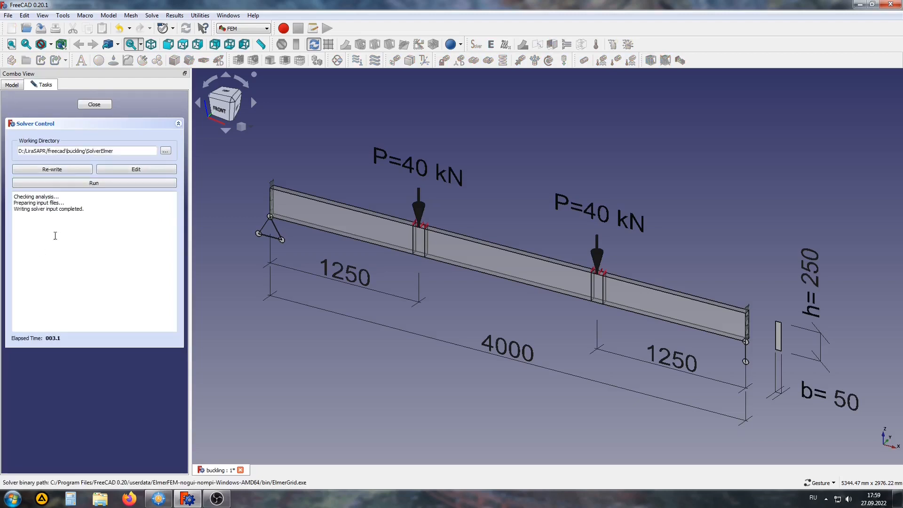
click(92, 184)
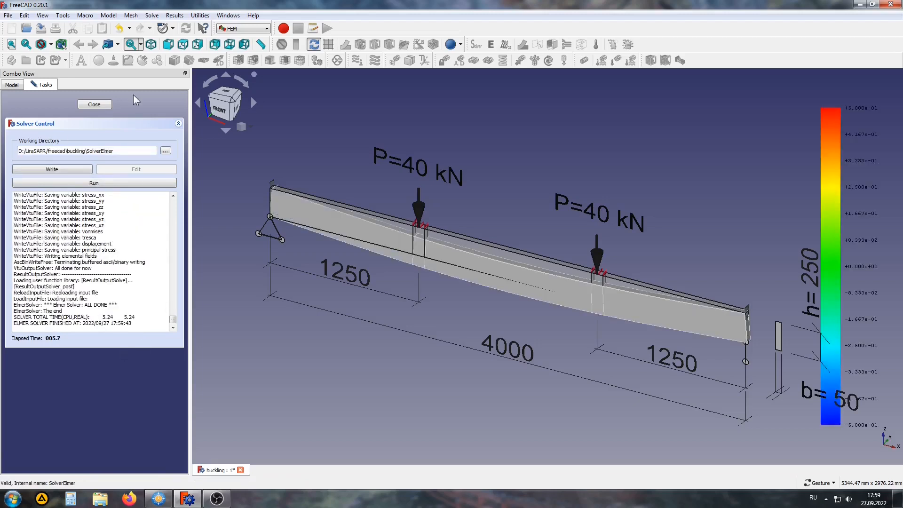
click(94, 104)
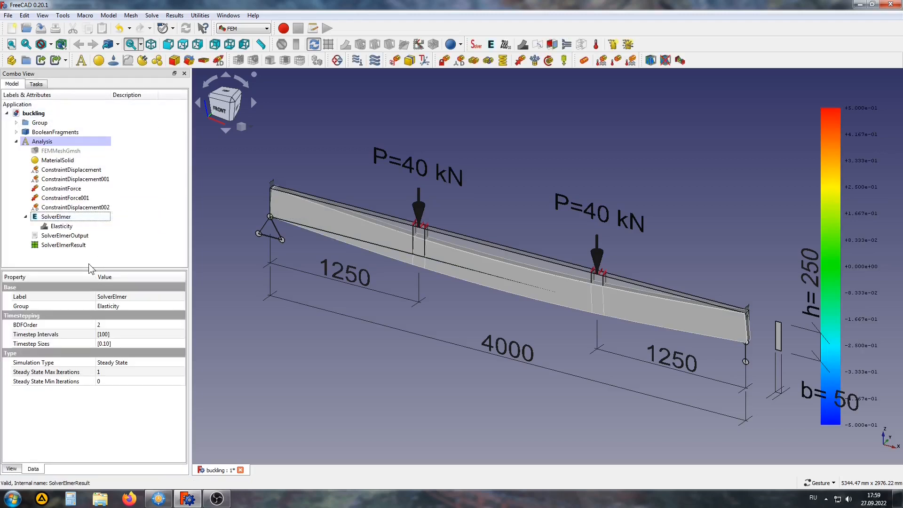
Open the display options of SolverElmerResult and color the beam's surface by the vonmises field.
click(40, 247)
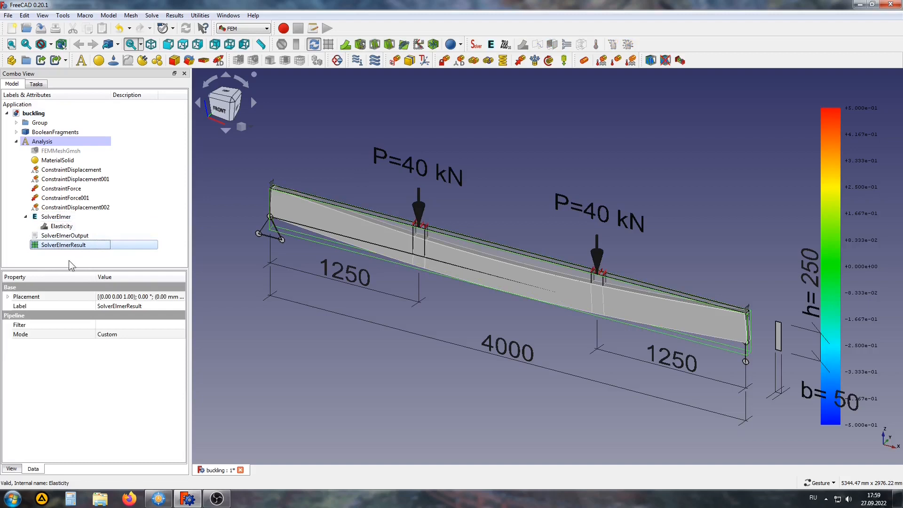
double_click(54, 245)
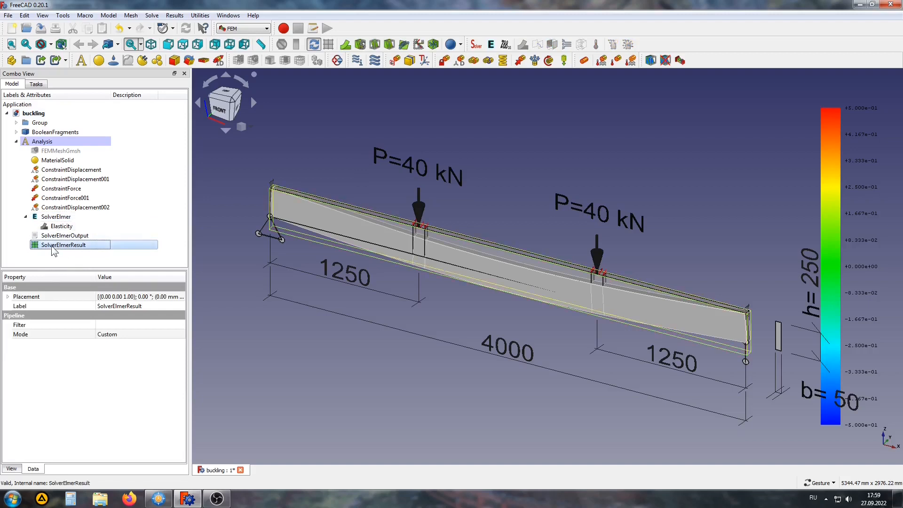
click(71, 164)
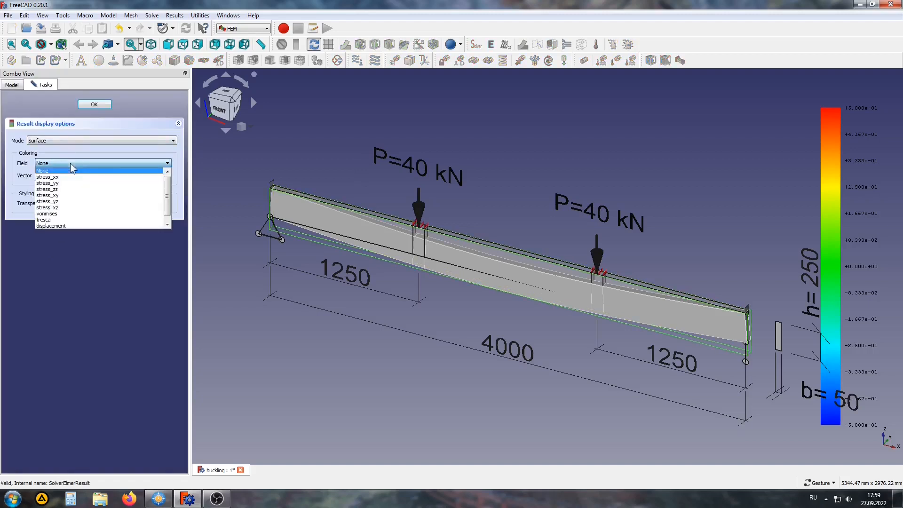
click(52, 213)
drag(314, 341, 202, 230)
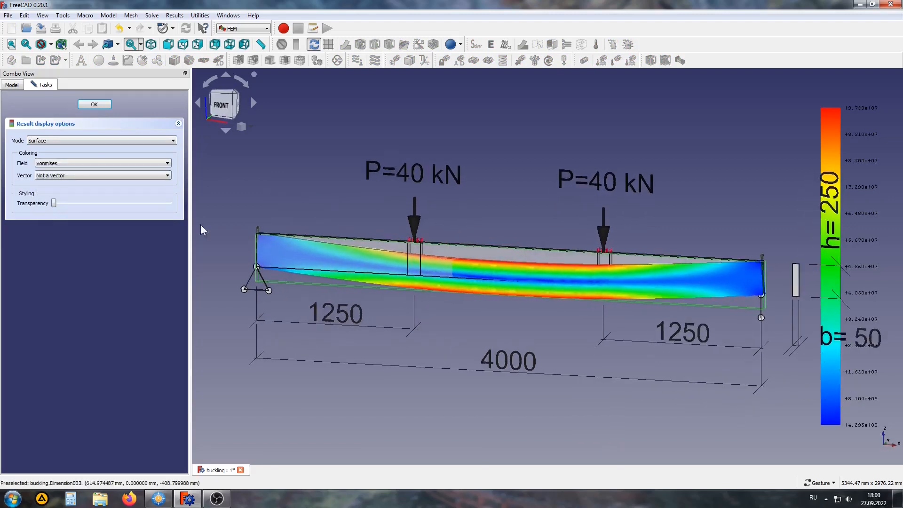
Hide the BooleanFragments body so only the result mesh shows, and inspect the beam's von Mises stress distribution.
click(17, 86)
click(65, 134)
key(space)
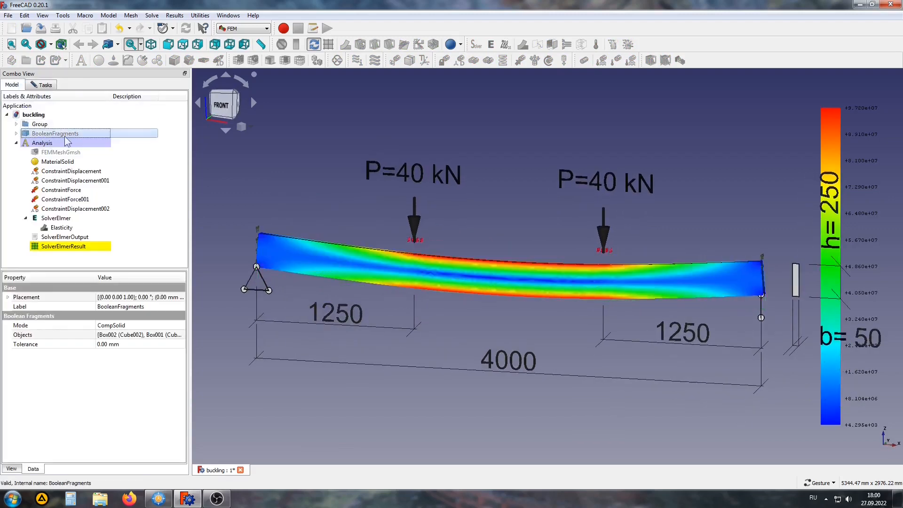
drag(528, 191, 489, 257)
click(44, 86)
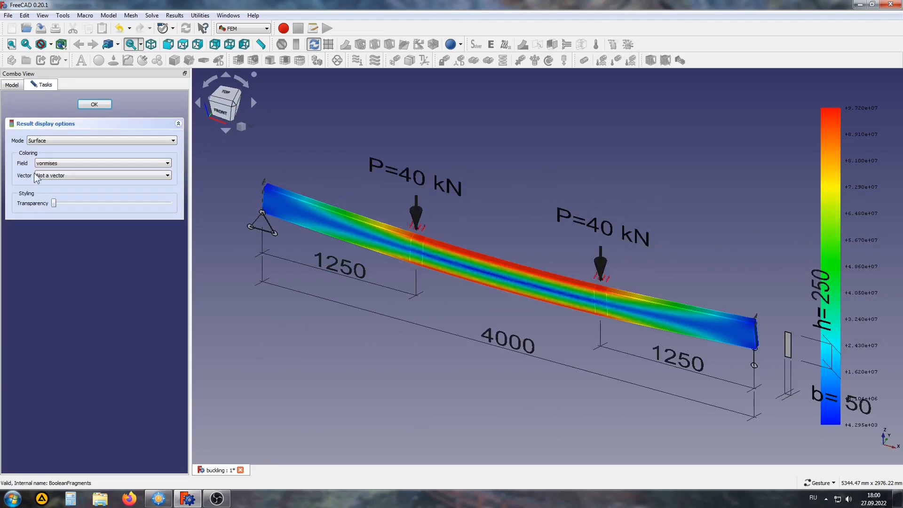
drag(403, 336, 393, 323)
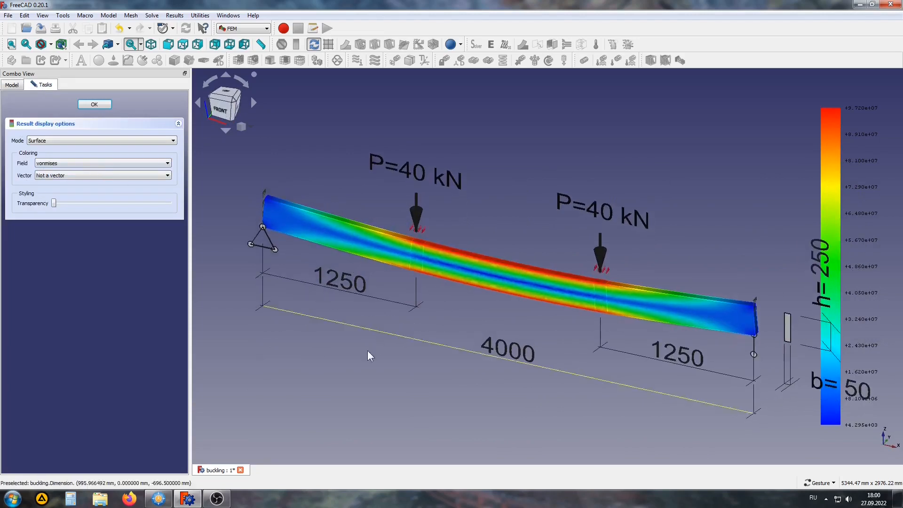
mouse_move(295, 357)
mouse_down()
mouse_move(312, 354)
mouse_move(297, 359)
mouse_up()
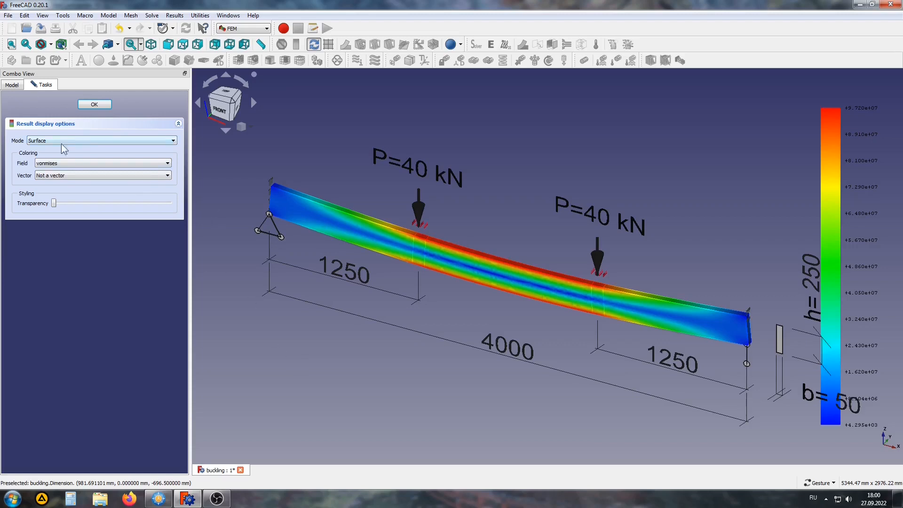
Color the result by the Z component of the displacement field, inspect the beam, and accept the display options.
click(66, 165)
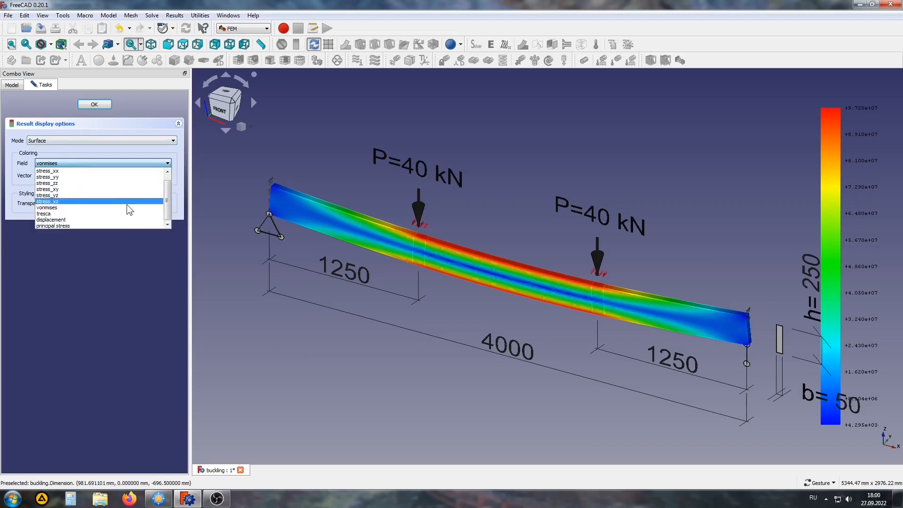
click(52, 220)
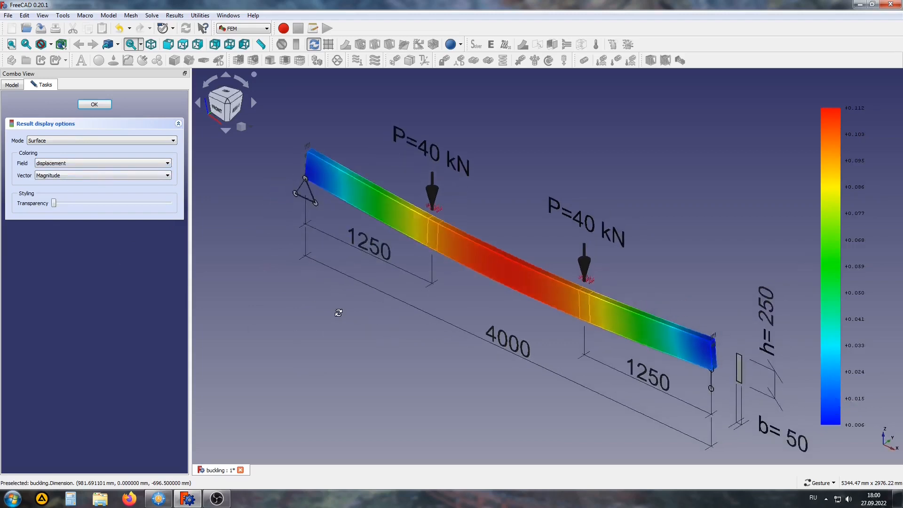
click(53, 177)
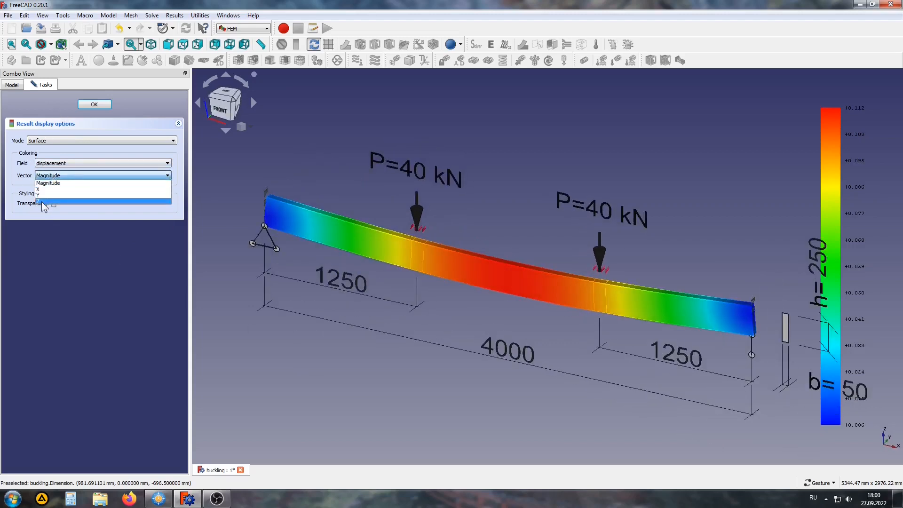
click(41, 202)
drag(404, 291, 407, 346)
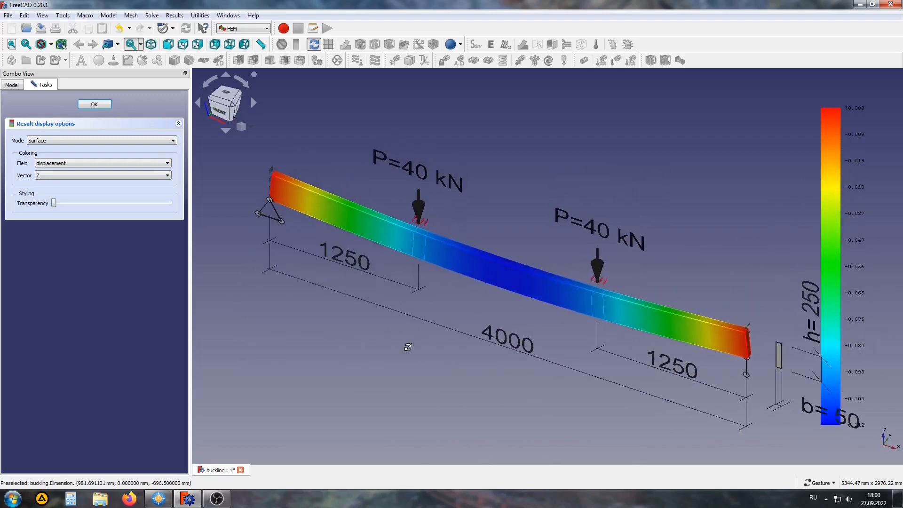
drag(494, 300, 414, 230)
click(92, 104)
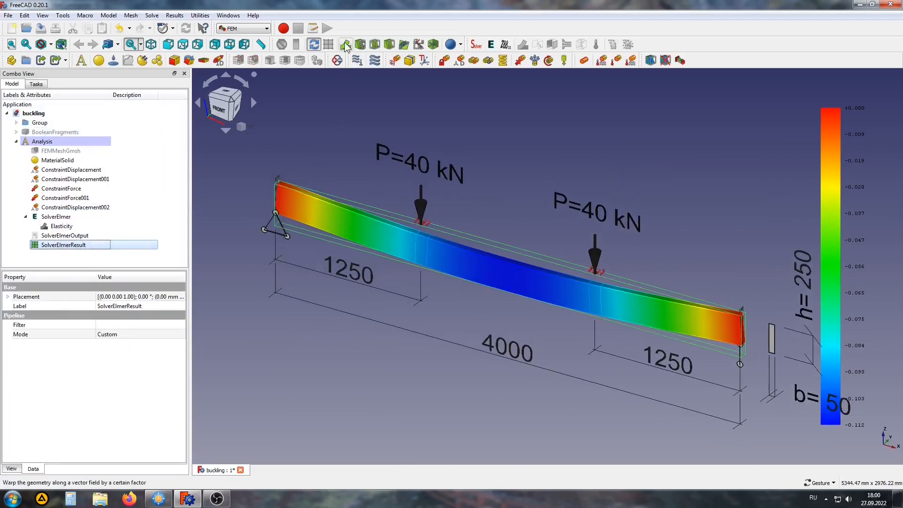
Add a warp filter based on the displacement vector to SolverElmerResult and color it by displacement magnitude.
click(346, 46)
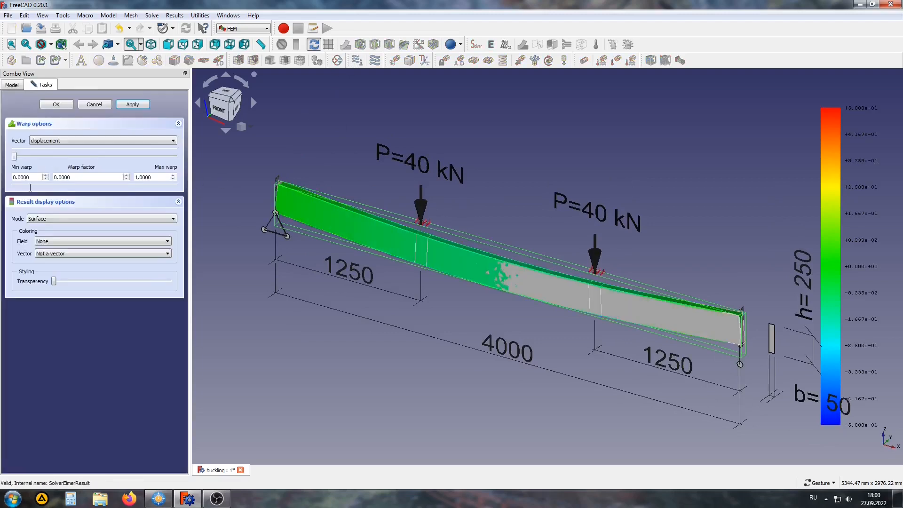
click(61, 240)
scroll(65, 288, down, 1)
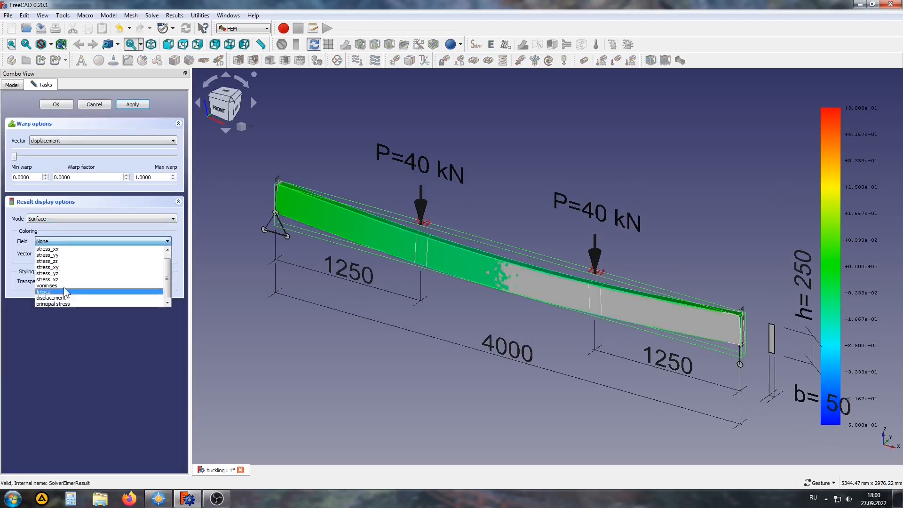
click(71, 299)
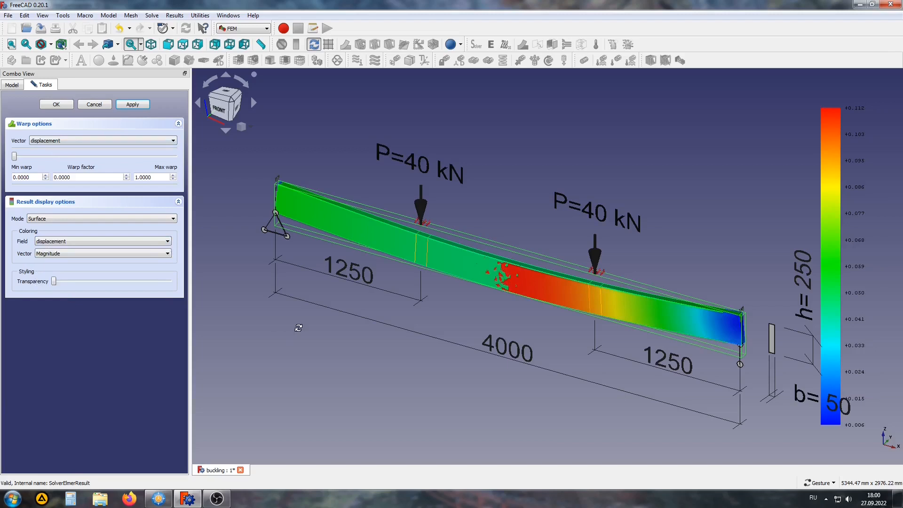
Hide SolverElmerResult, set the WarpVector filter's warp factor to 0.89, and accept the warp options.
click(20, 87)
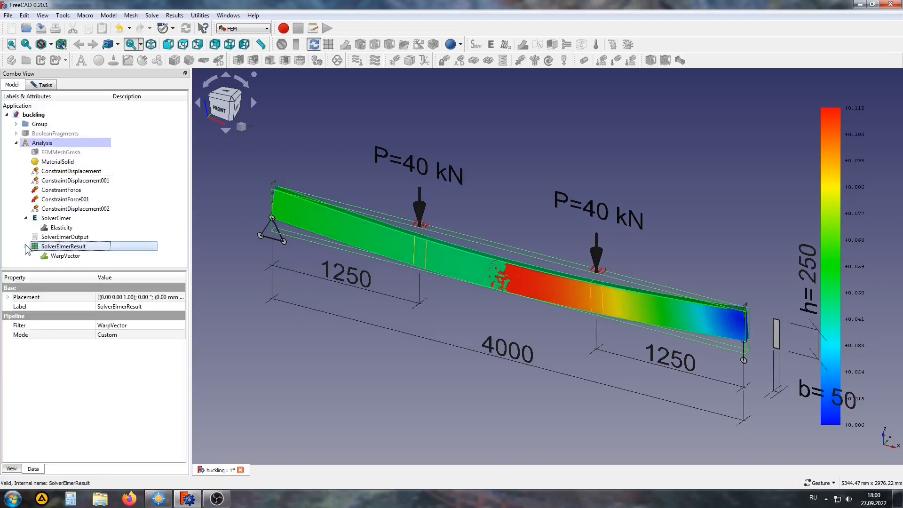
double_click(60, 256)
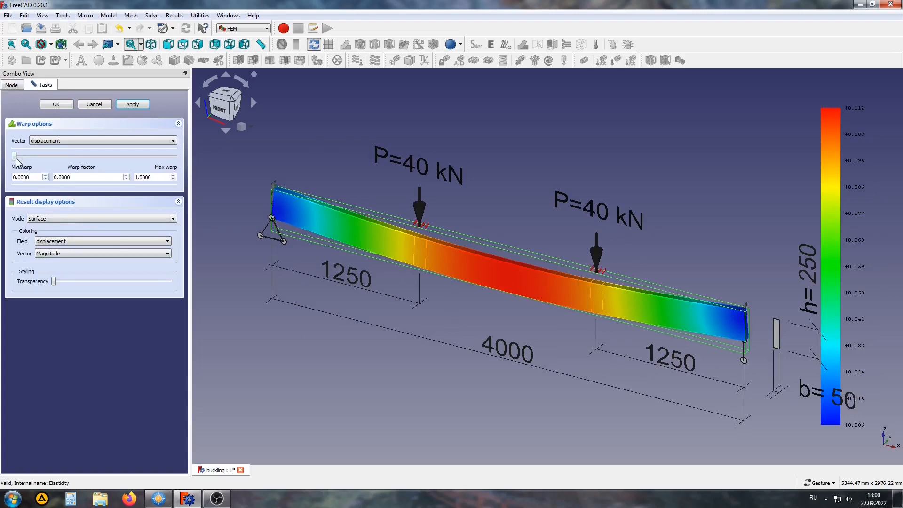
drag(15, 156, 158, 188)
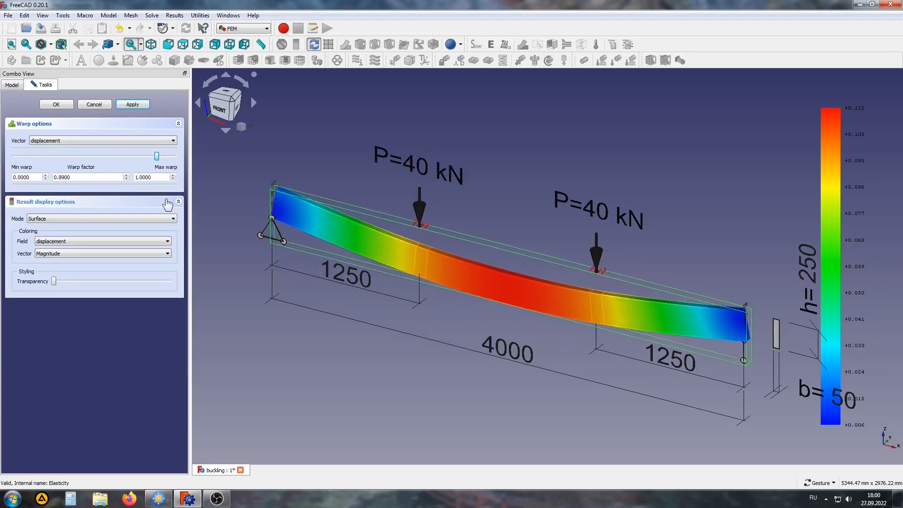
mouse_move(382, 326)
mouse_down()
mouse_move(397, 292)
mouse_move(460, 294)
mouse_move(358, 324)
mouse_move(372, 326)
mouse_up()
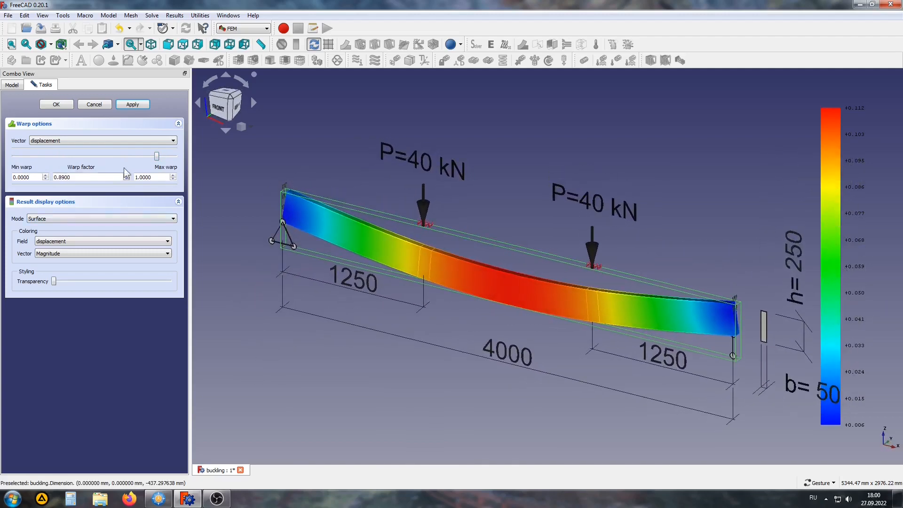
click(67, 104)
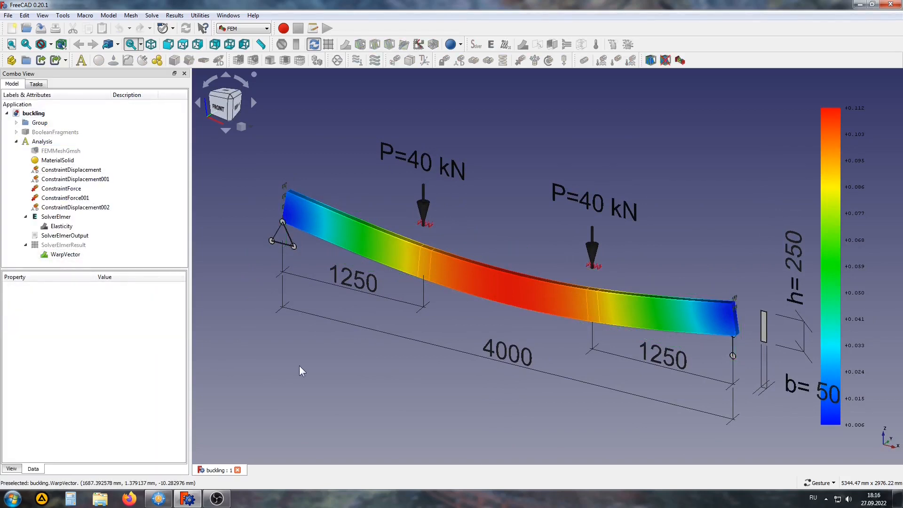
Delete WarpVector, SolverElmerResult and SolverElmerOutput from the buckling analysis.
click(57, 254)
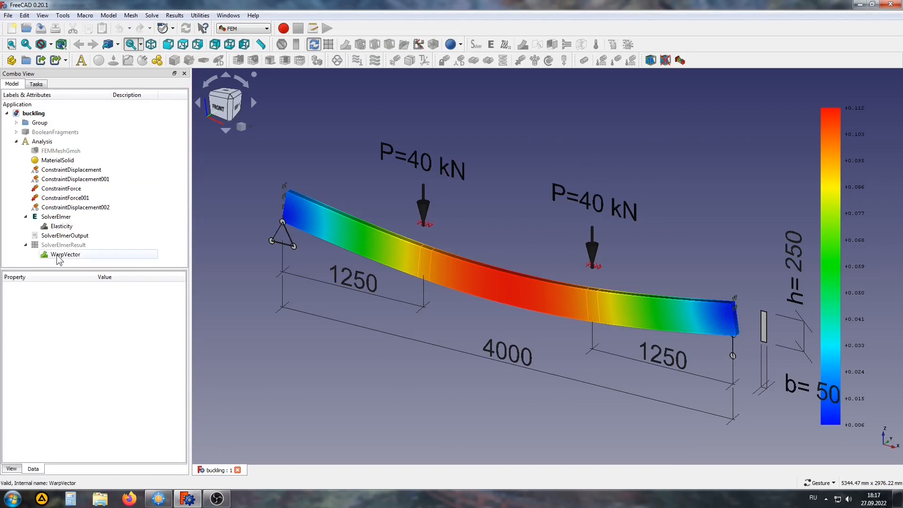
key(Delete)
click(56, 245)
key(Delete)
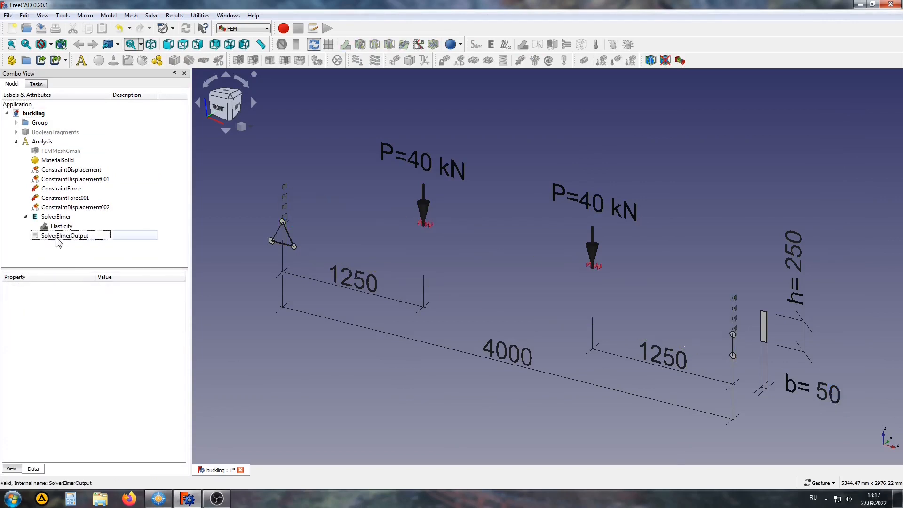
click(57, 238)
key(Delete)
Enable Eigen Analysis for the Elasticity equation and check its Eigen System Values setting.
click(63, 227)
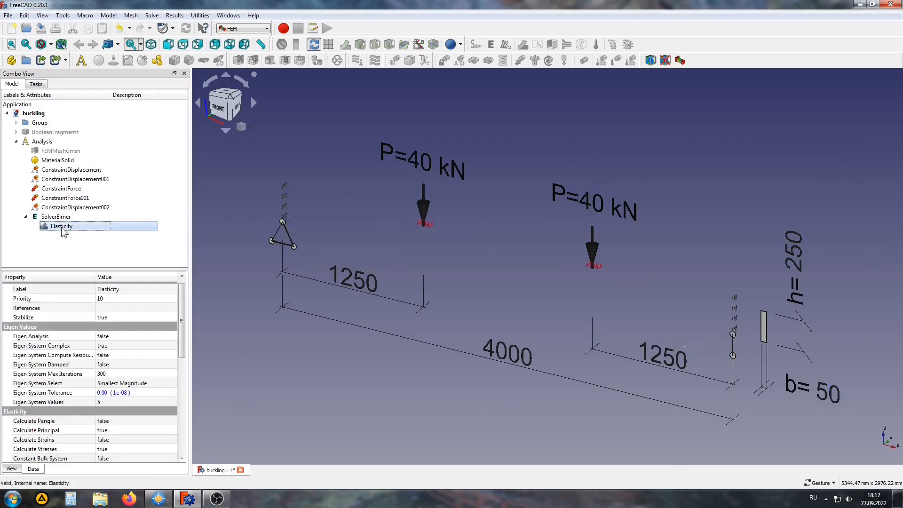
click(31, 337)
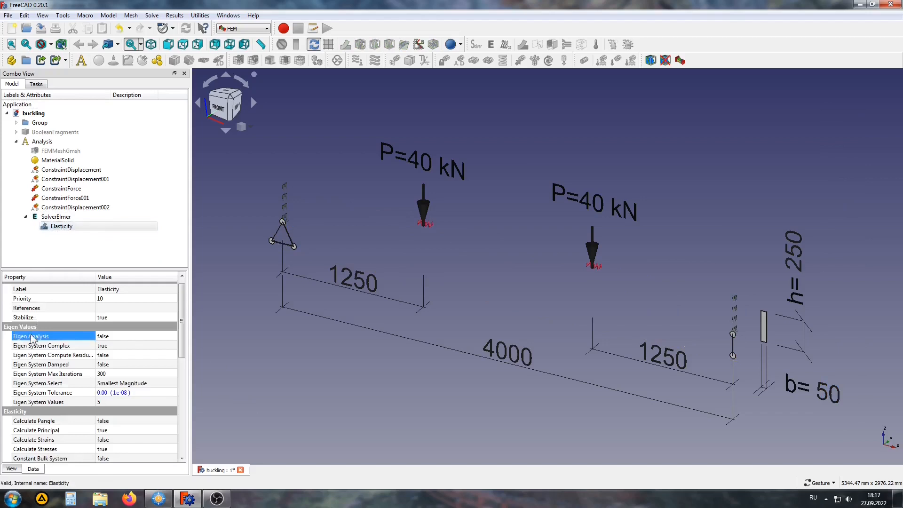
click(114, 334)
click(111, 348)
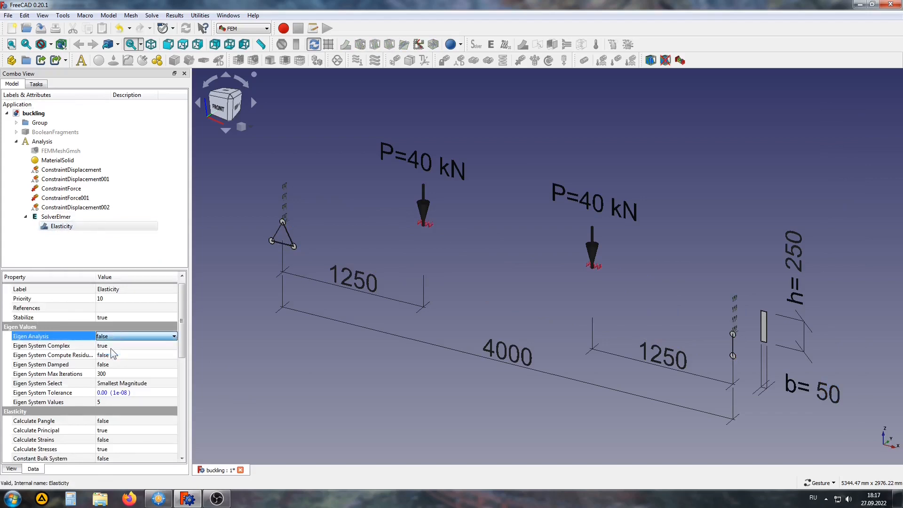
click(37, 403)
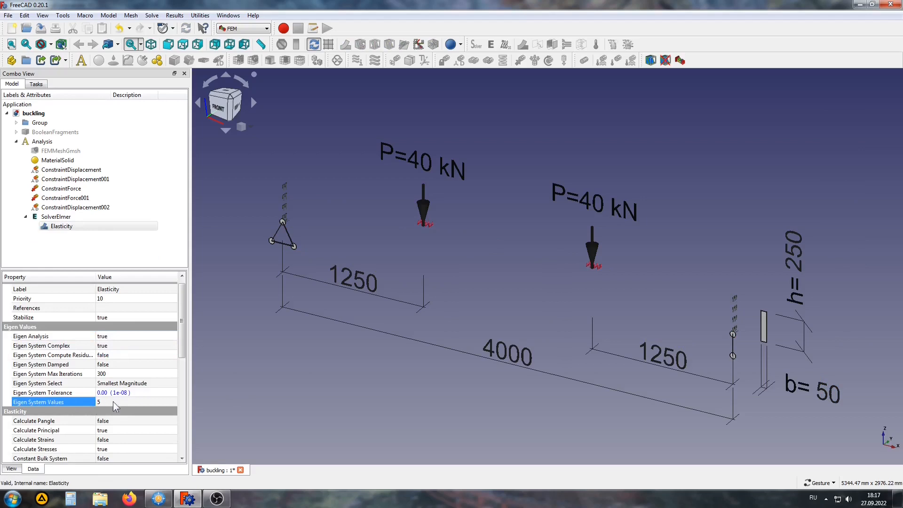
Set Calculate Principal and Calculate Stresses to false for the Elasticity equation.
drag(182, 310, 187, 347)
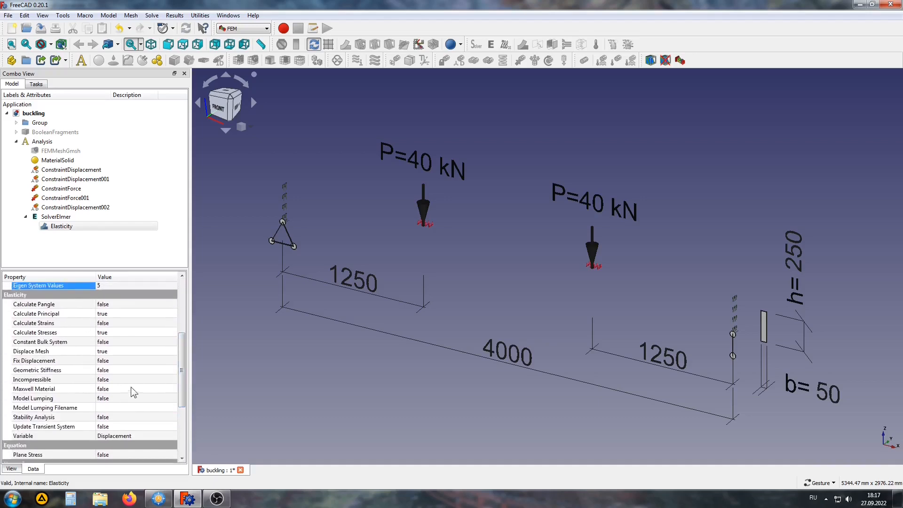
mouse_move(130, 381)
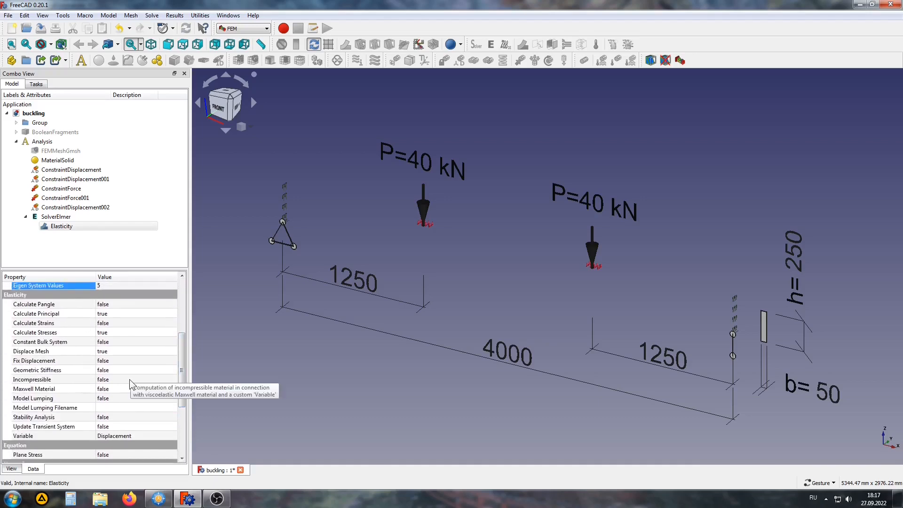
click(117, 313)
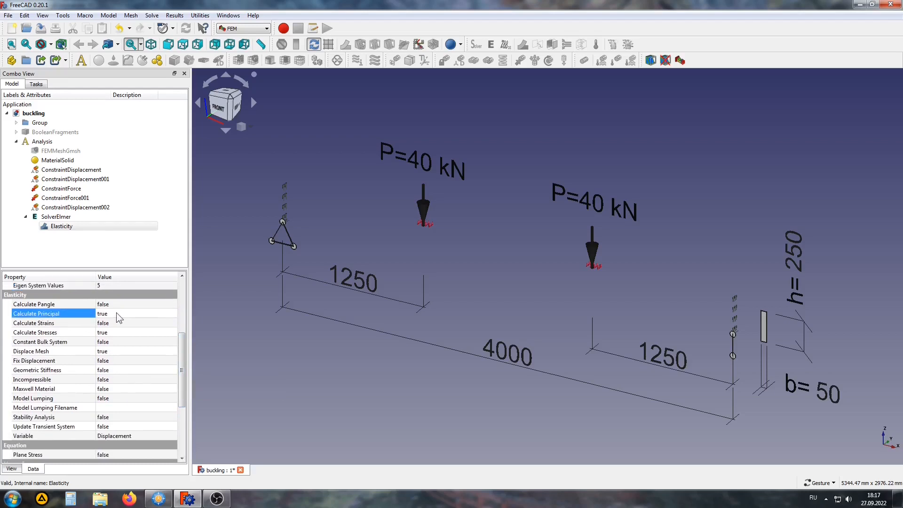
click(116, 313)
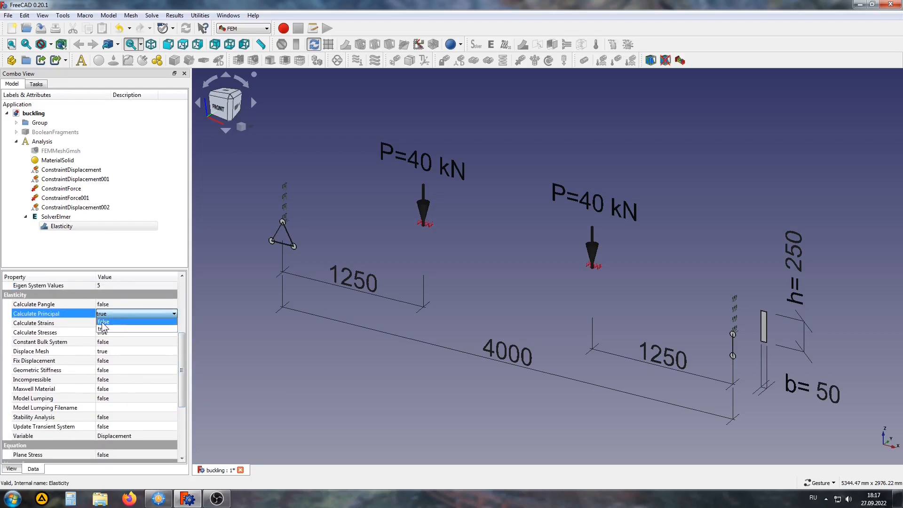
click(103, 322)
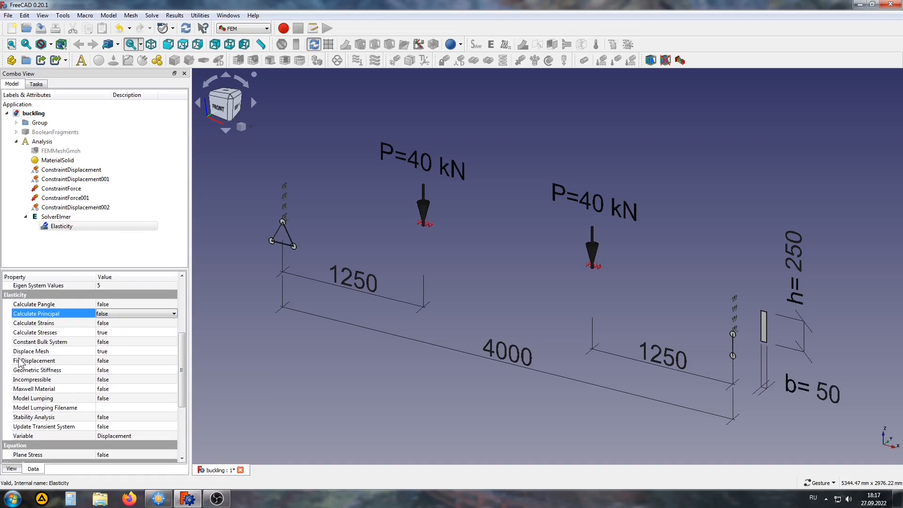
click(30, 333)
click(113, 333)
click(113, 332)
click(111, 342)
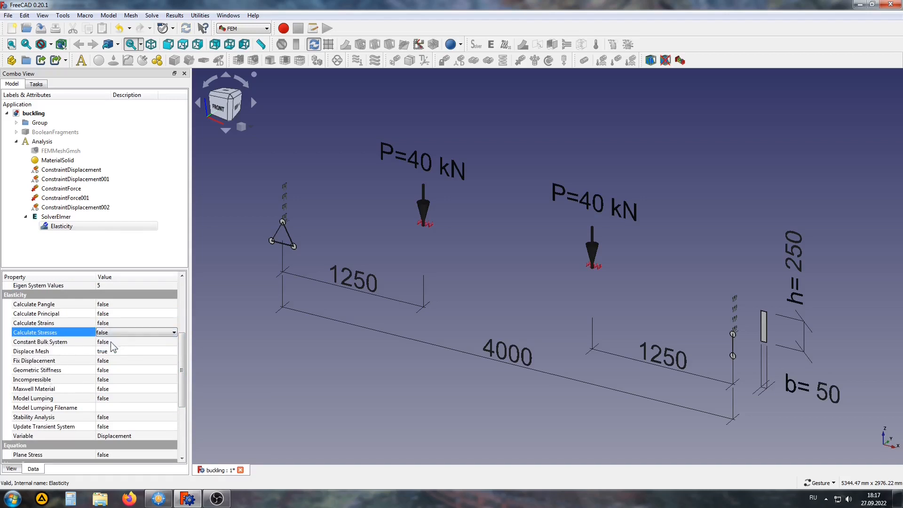
Run SolverElmer, review the eigenfrequency results in its log, and close the solver control.
click(37, 235)
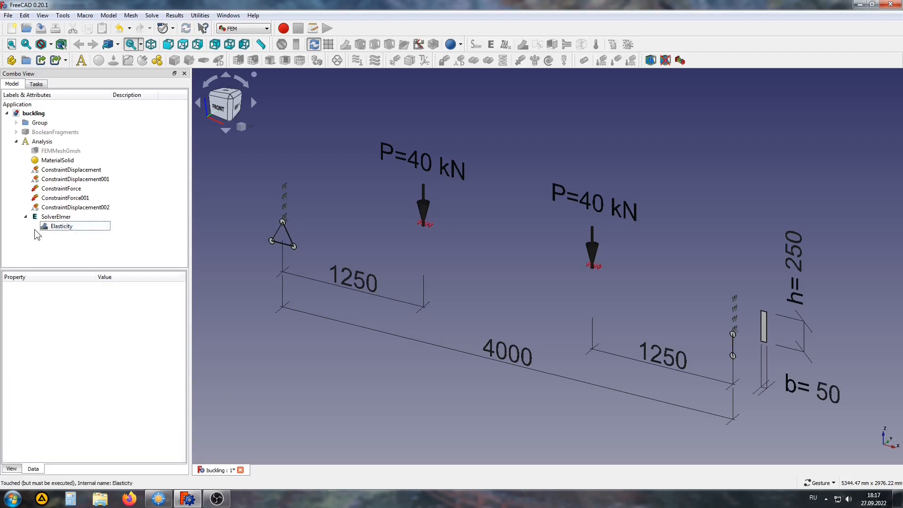
double_click(54, 217)
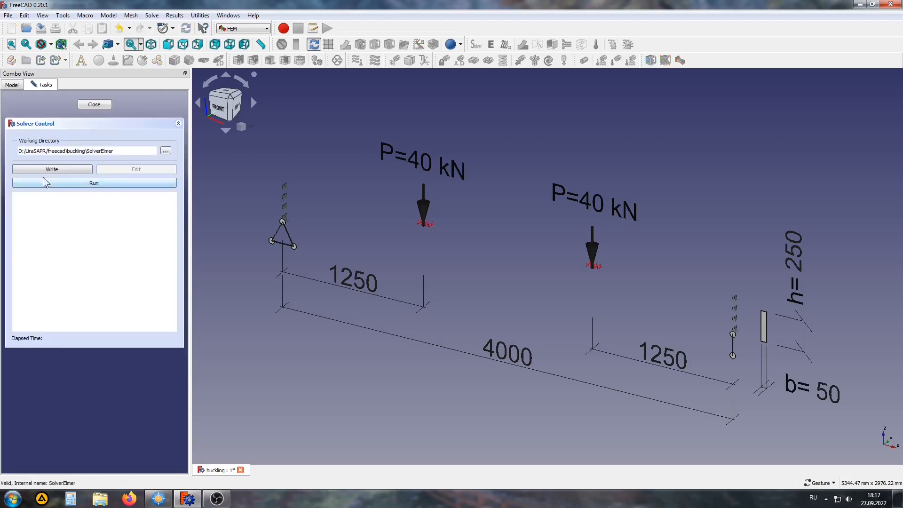
click(45, 182)
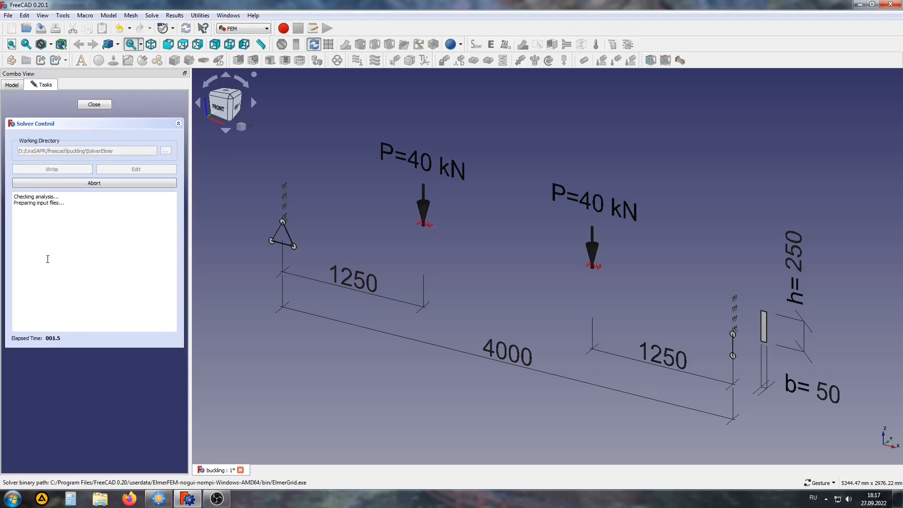
click(96, 183)
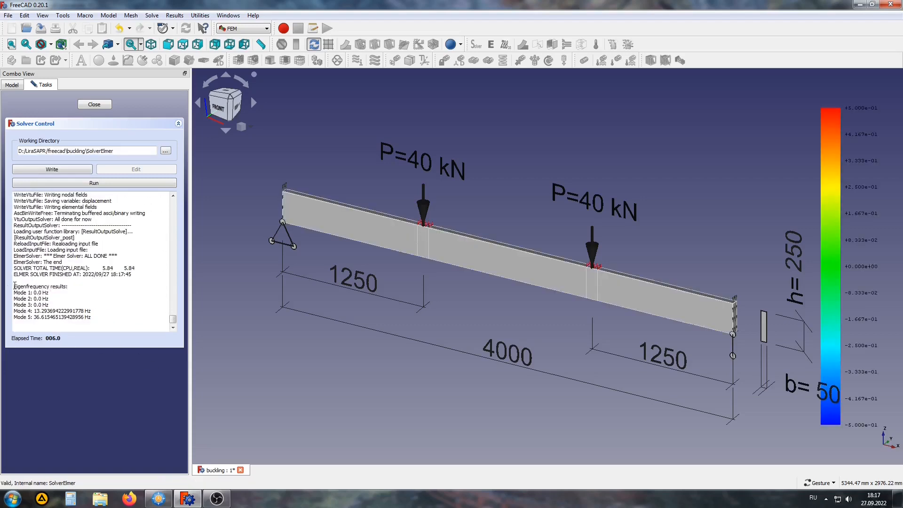
drag(14, 284, 89, 325)
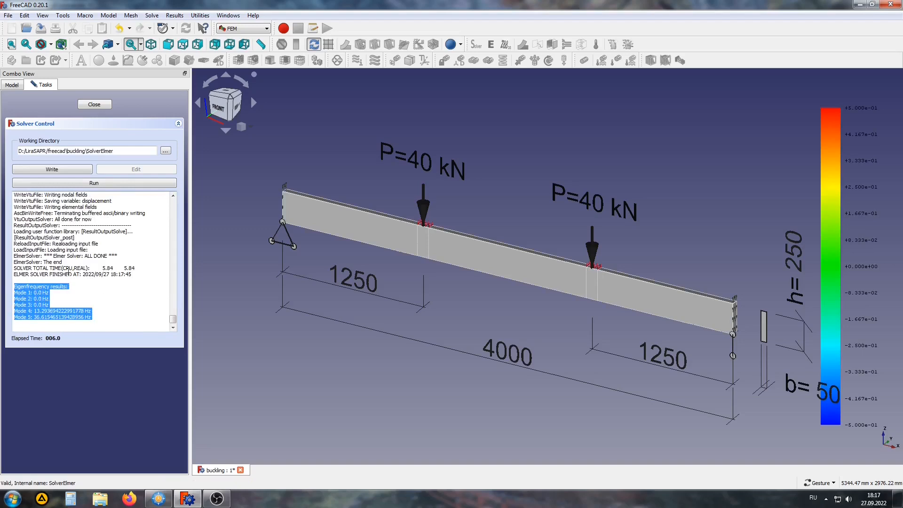
click(97, 105)
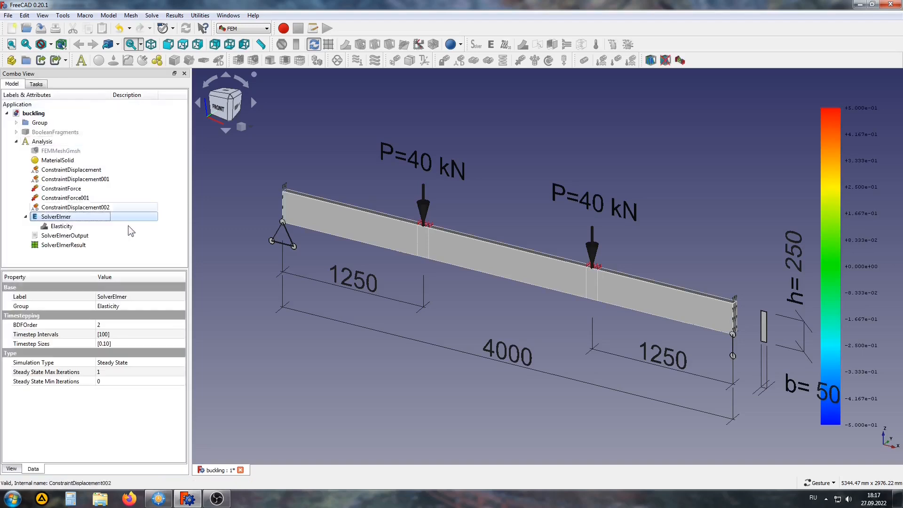
Open SolverElmerOutput, examine the eigenfrequency results at the end of the report, and close it.
double_click(61, 236)
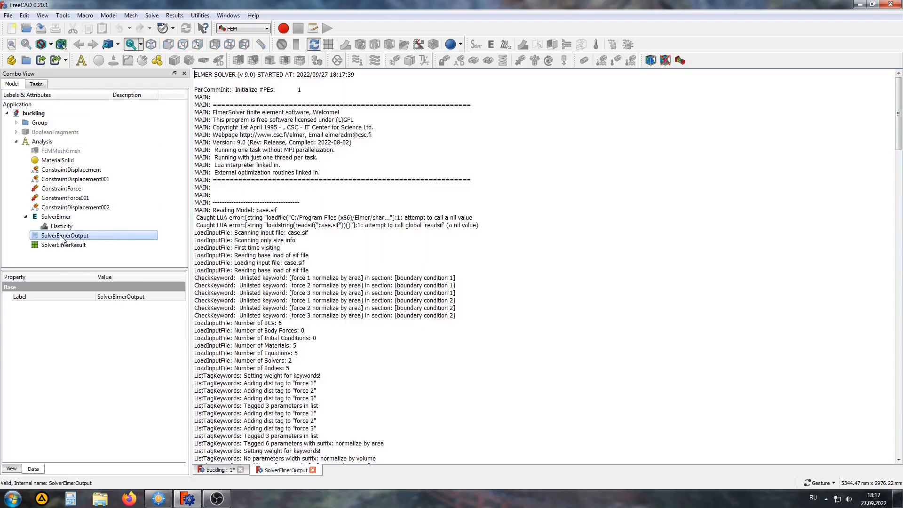
drag(898, 113, 899, 428)
drag(194, 412, 317, 456)
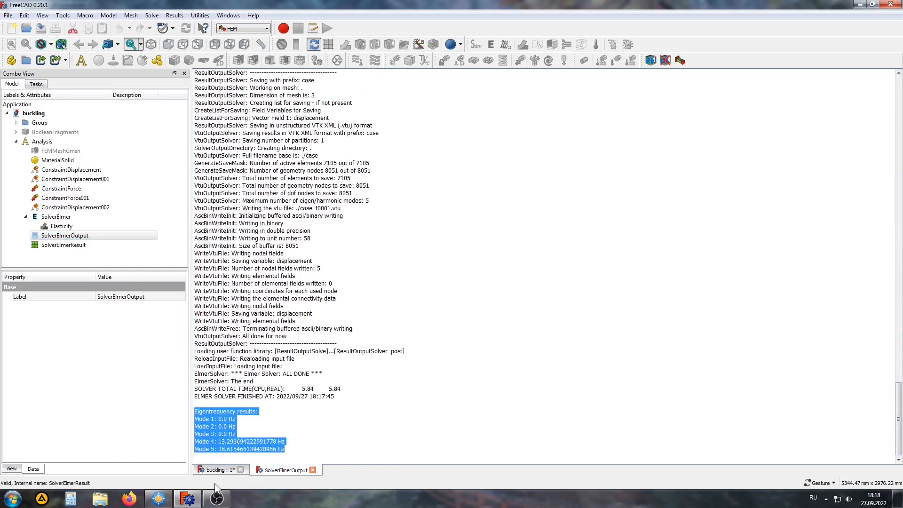
click(312, 470)
right_drag(292, 359, 288, 364)
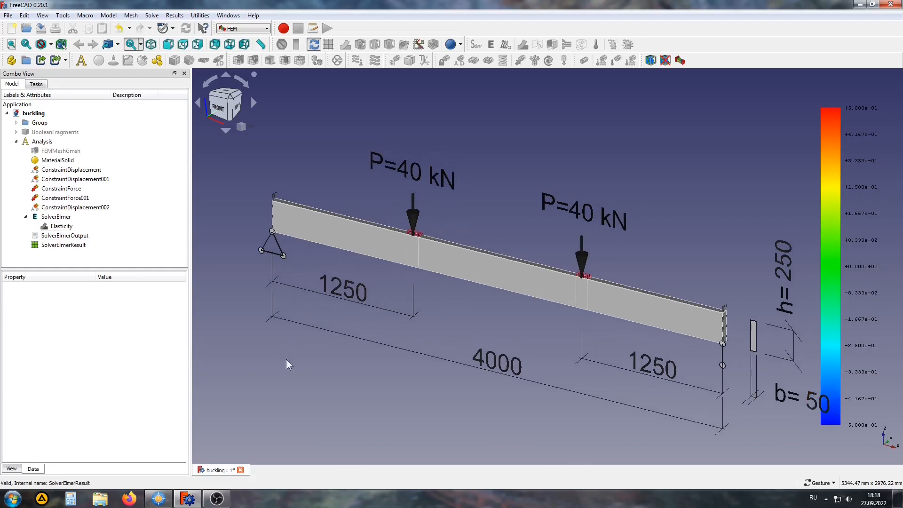
Color SolverElmerResult by the displacement EigenMode4 field and accept the display options.
click(54, 245)
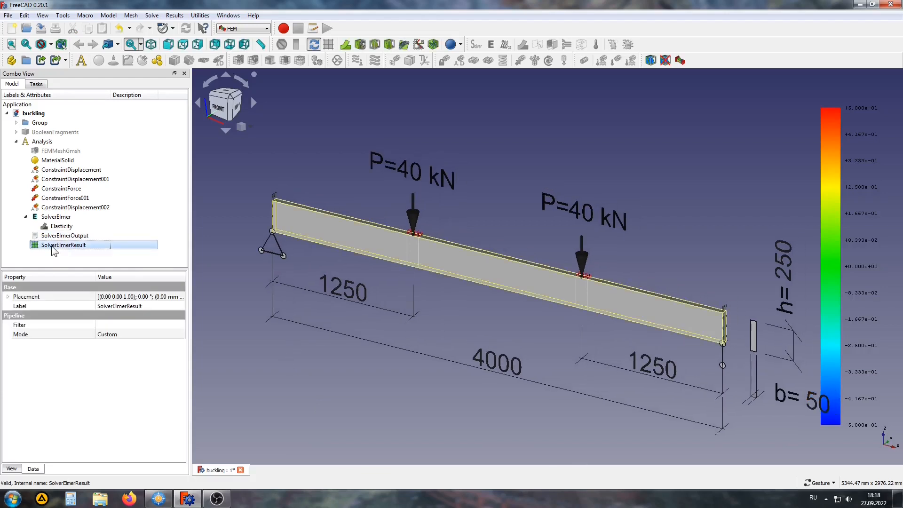
double_click(52, 245)
click(62, 141)
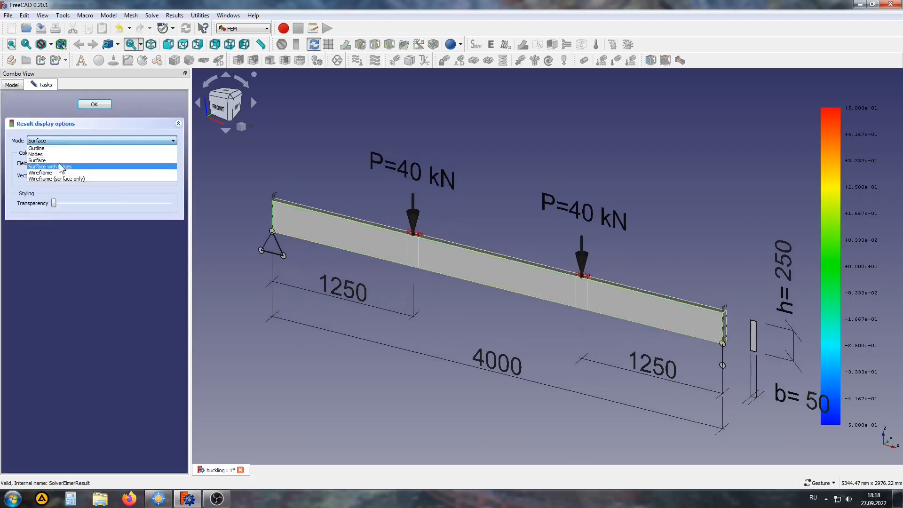
click(80, 126)
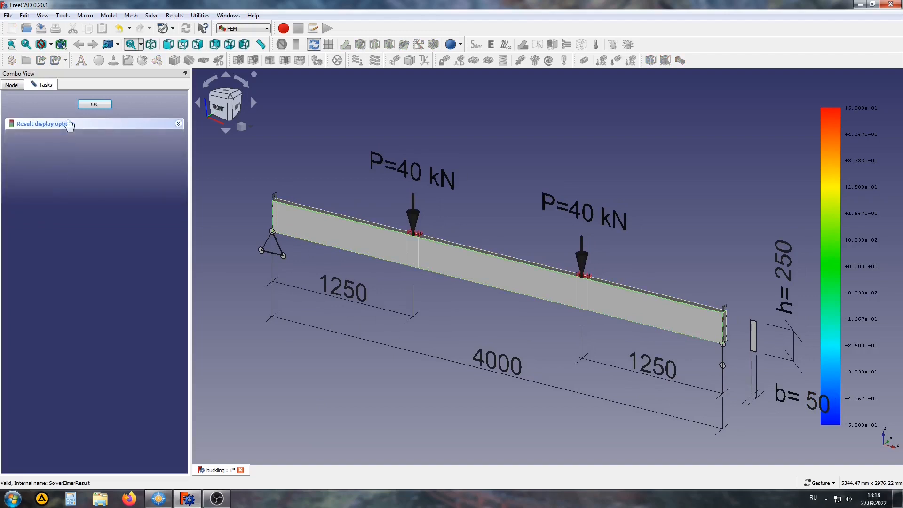
click(70, 123)
click(59, 163)
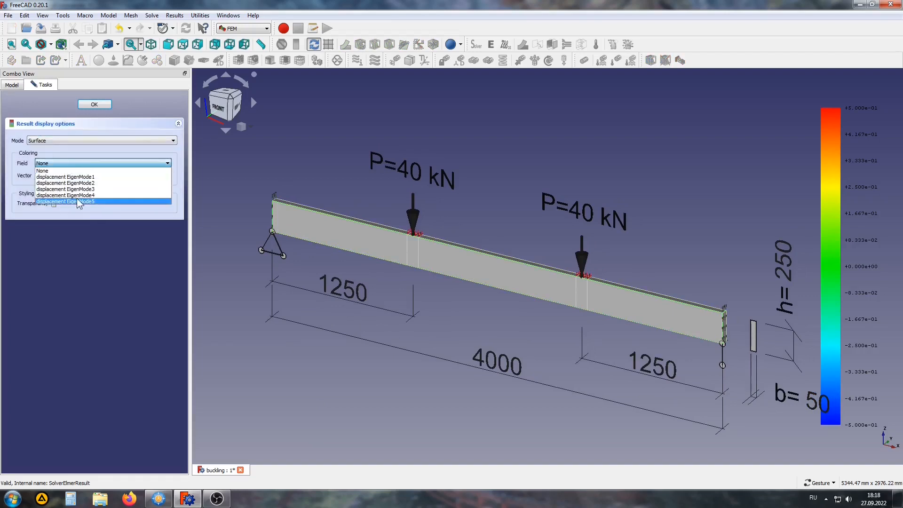
click(93, 196)
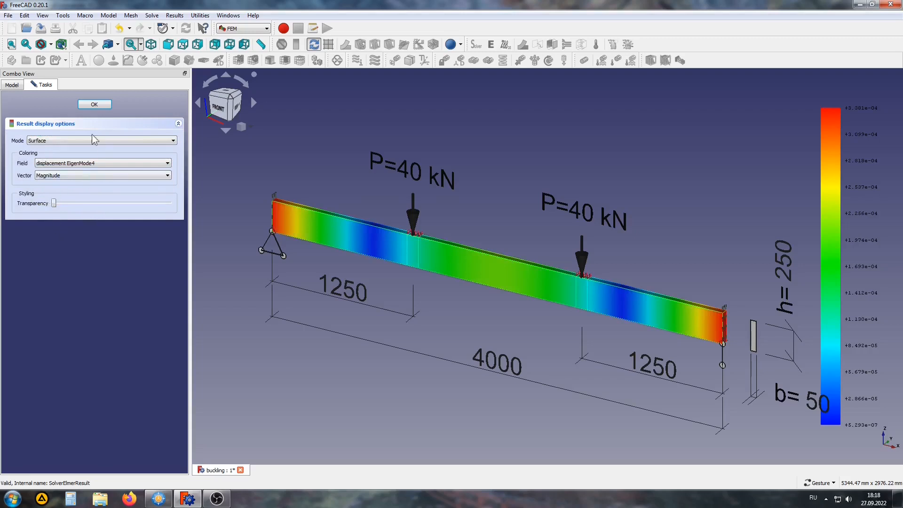
click(94, 104)
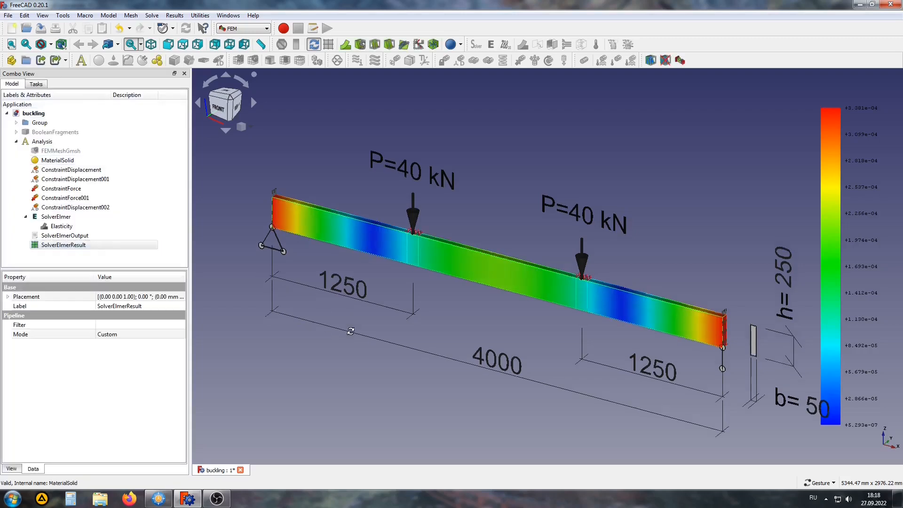
Add a warp filter to SolverElmerResult using the displacement EigenMode4 vector and color it by the same field.
click(45, 247)
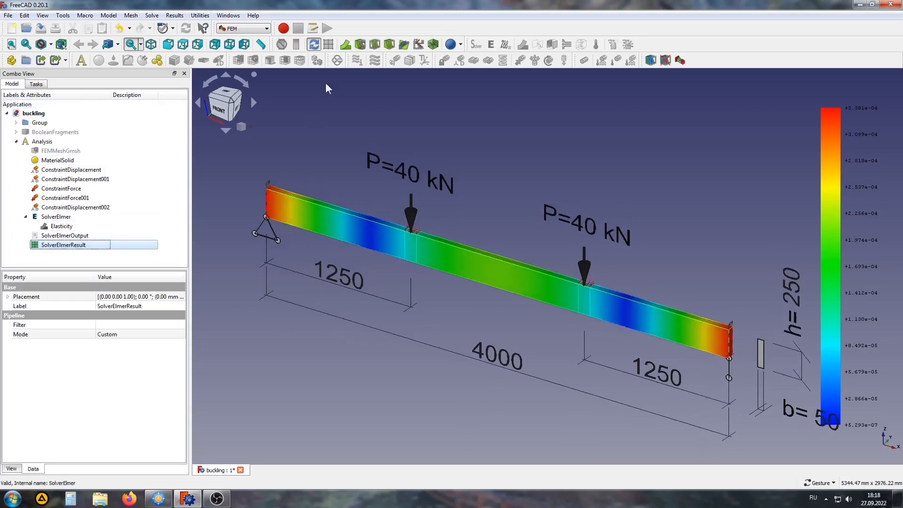
click(345, 45)
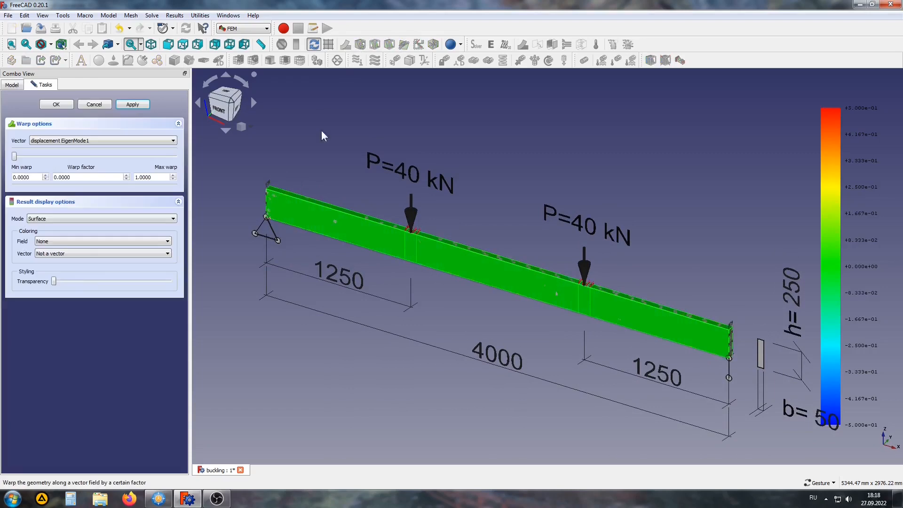
click(86, 141)
click(91, 172)
click(64, 242)
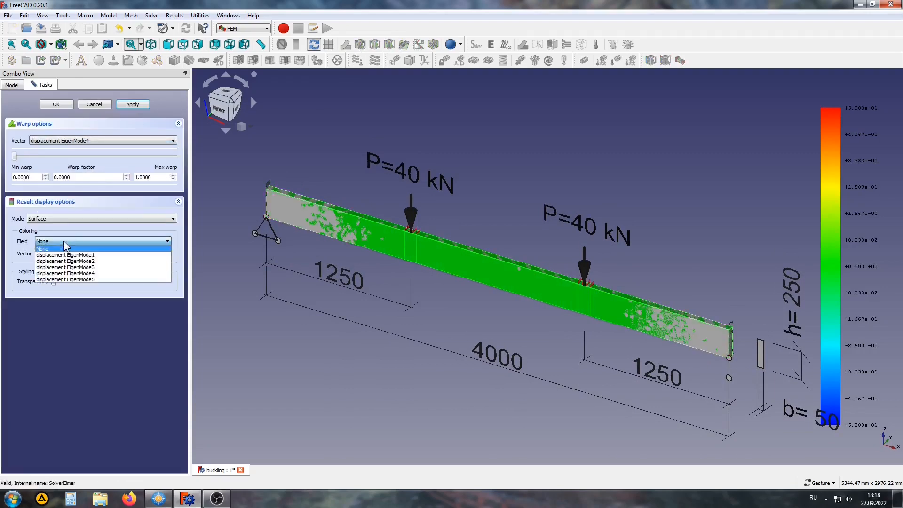
click(70, 272)
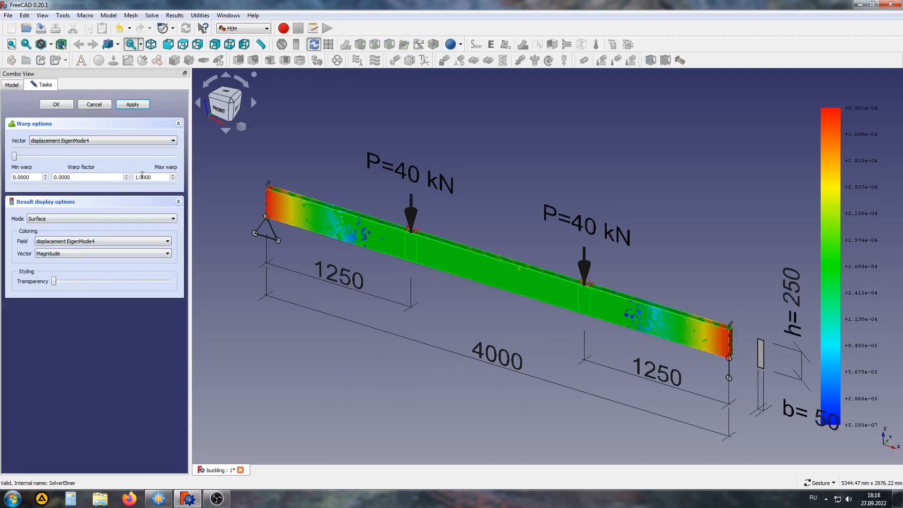
Set the maximum warp and the warp factor to 1000 and accept the warp options.
text(000)
drag(15, 157, 182, 165)
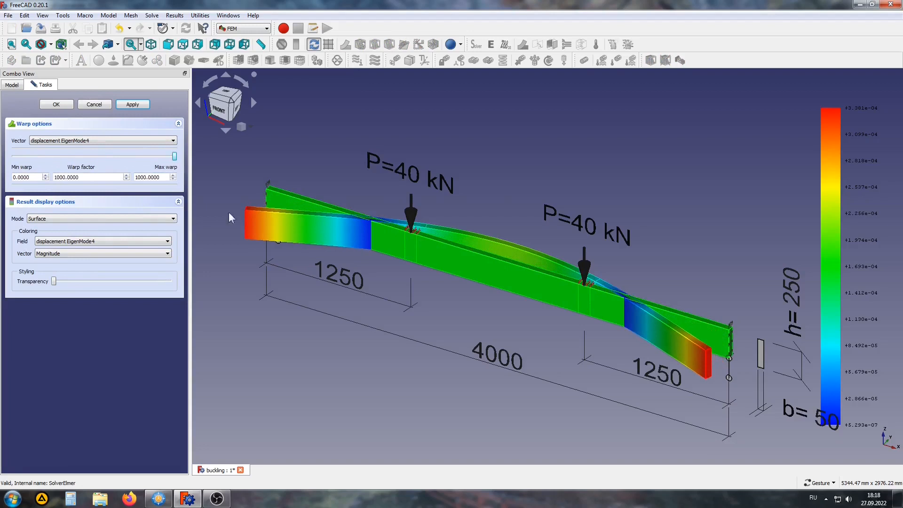
click(57, 104)
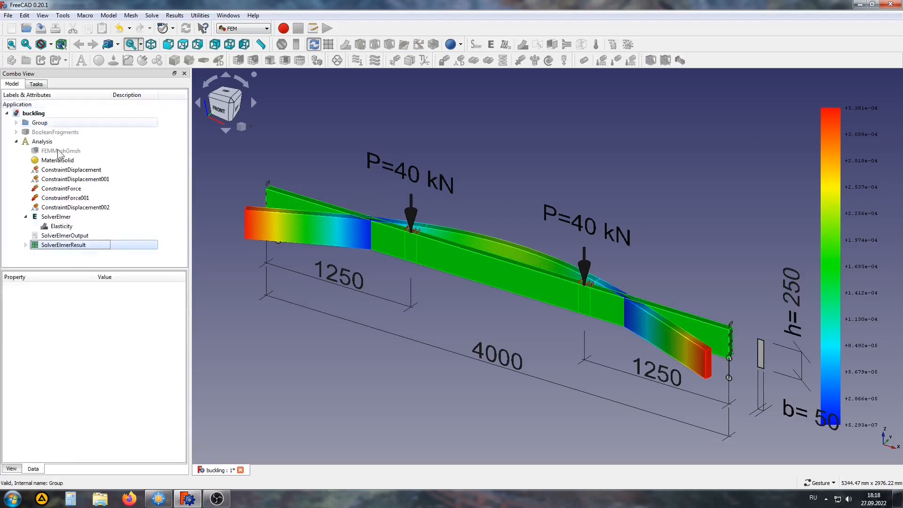
Hide SolverElmerResult and inspect the warped EigenMode4 shape of the beam.
click(25, 245)
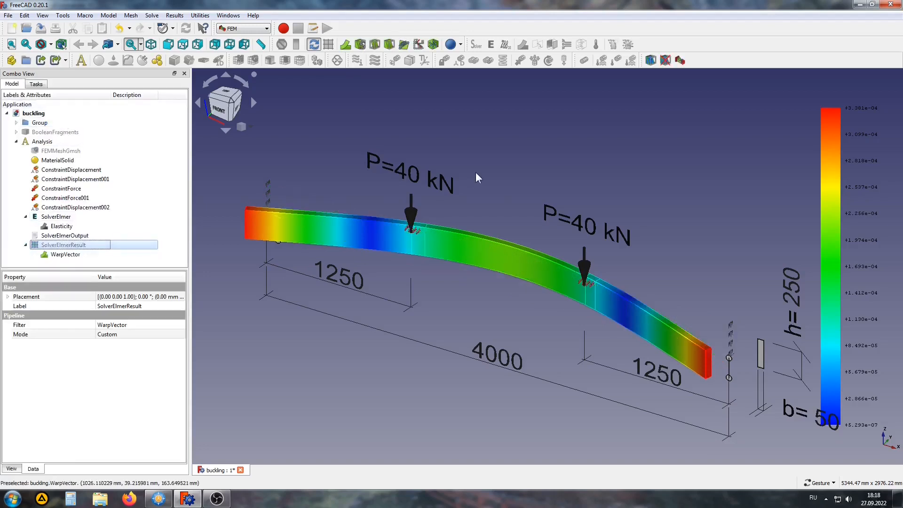
drag(488, 155, 513, 287)
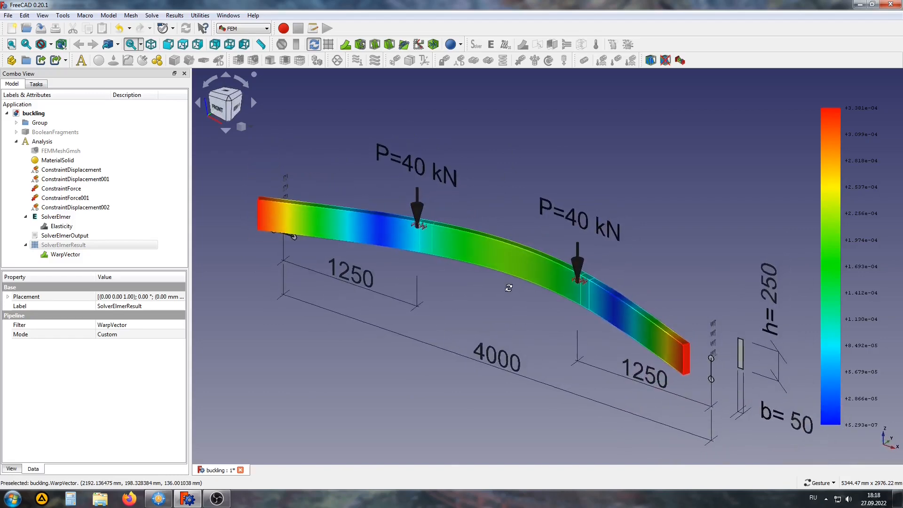
click(285, 373)
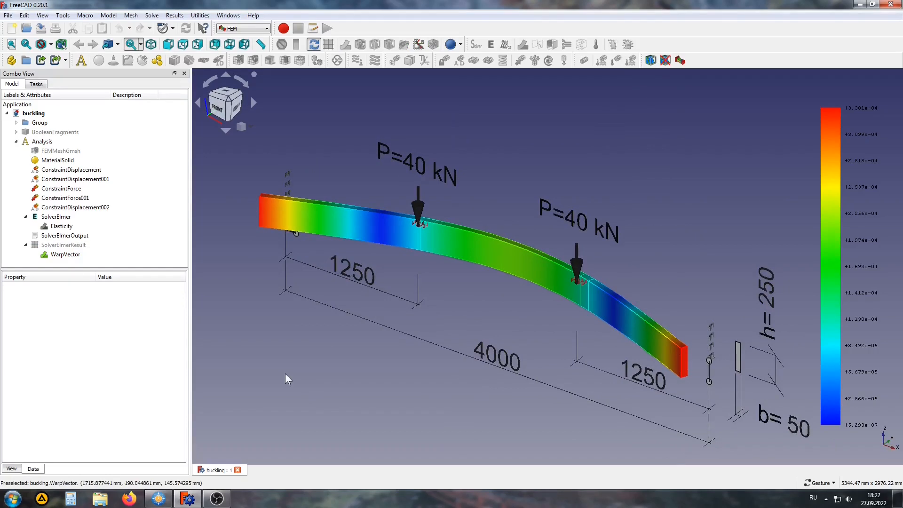
Delete WarpVector, SolverElmerResult and SolverElmerOutput from the beam analysis.
click(60, 257)
key(Delete)
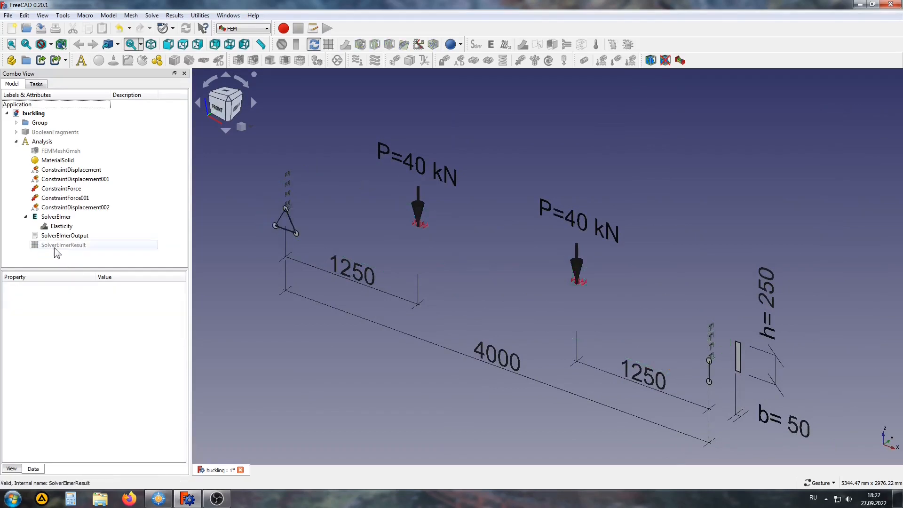
click(54, 246)
key(Delete)
click(58, 239)
key(Delete)
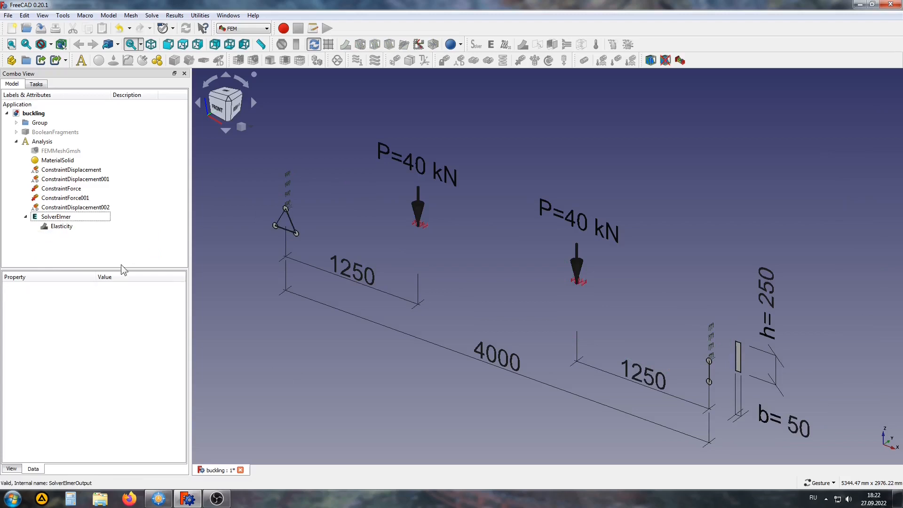
Set Stability Analysis to true for the Elasticity equation of SolverElmer.
click(61, 227)
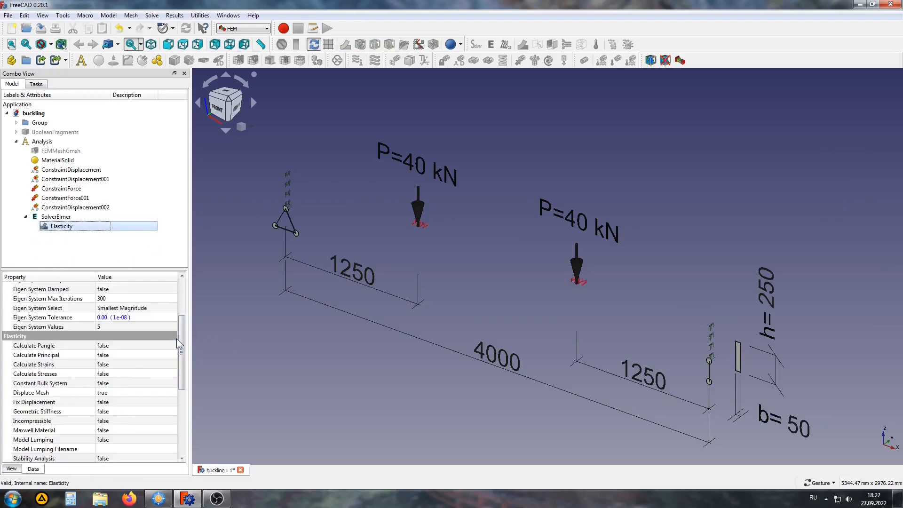
mouse_move(177, 338)
mouse_down()
mouse_move(184, 301)
mouse_move(186, 345)
mouse_move(183, 324)
mouse_up()
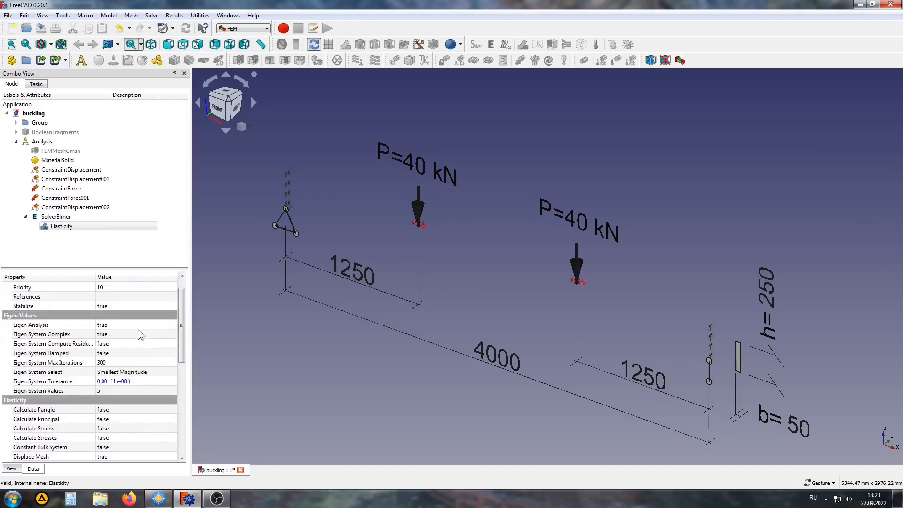
drag(183, 310, 192, 364)
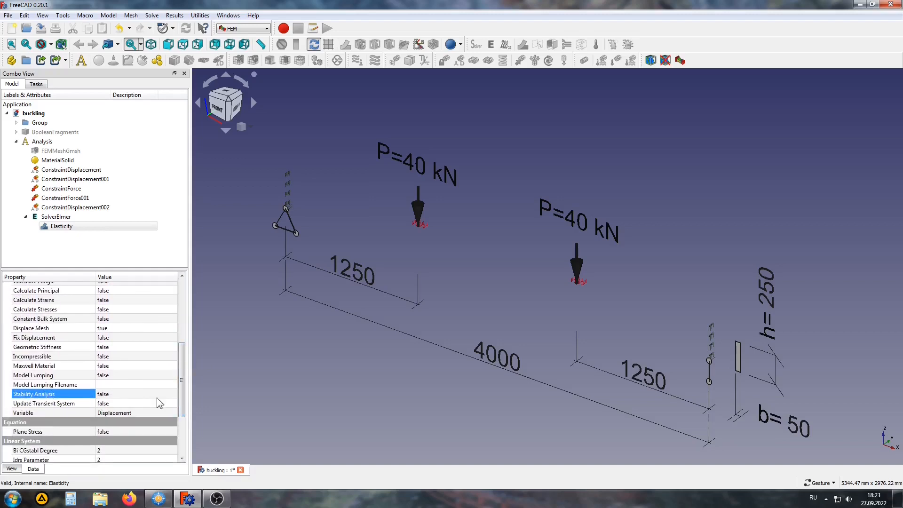
click(121, 397)
click(121, 397)
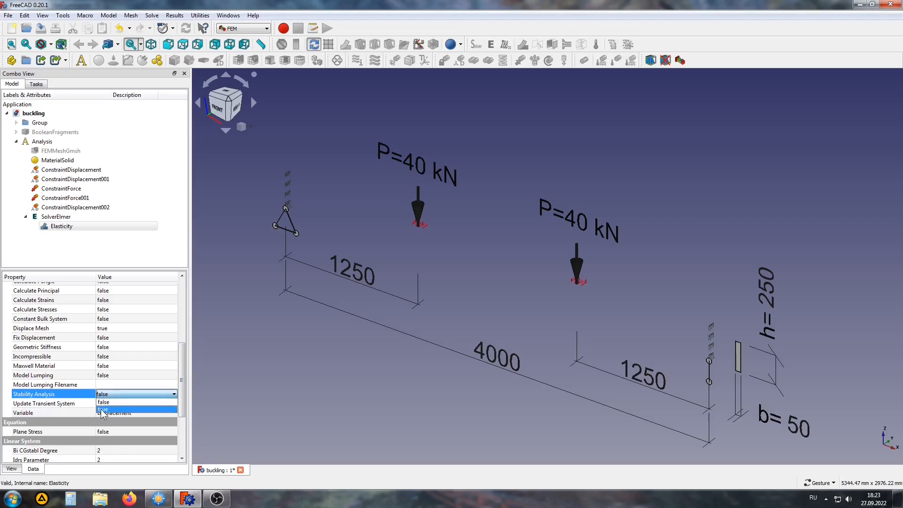
click(103, 409)
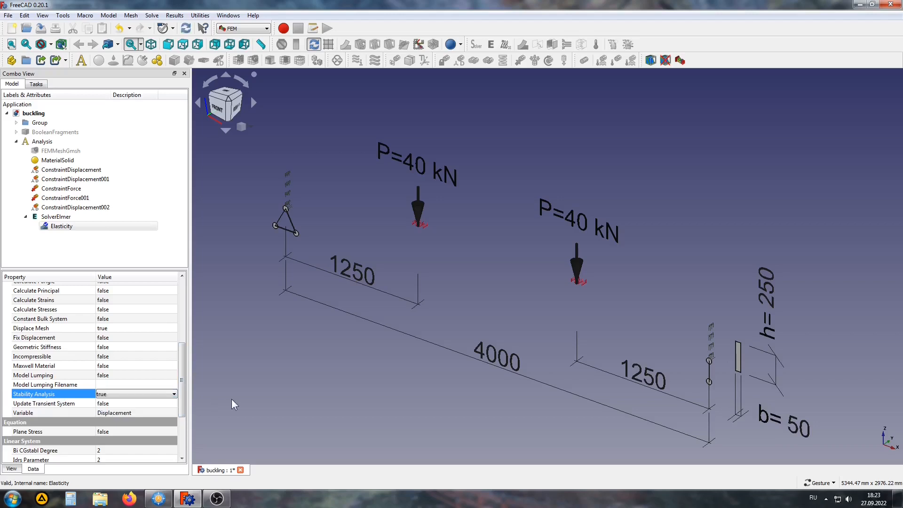
click(232, 342)
Write the SolverElmer input files, run the solver and close the solver control.
double_click(55, 216)
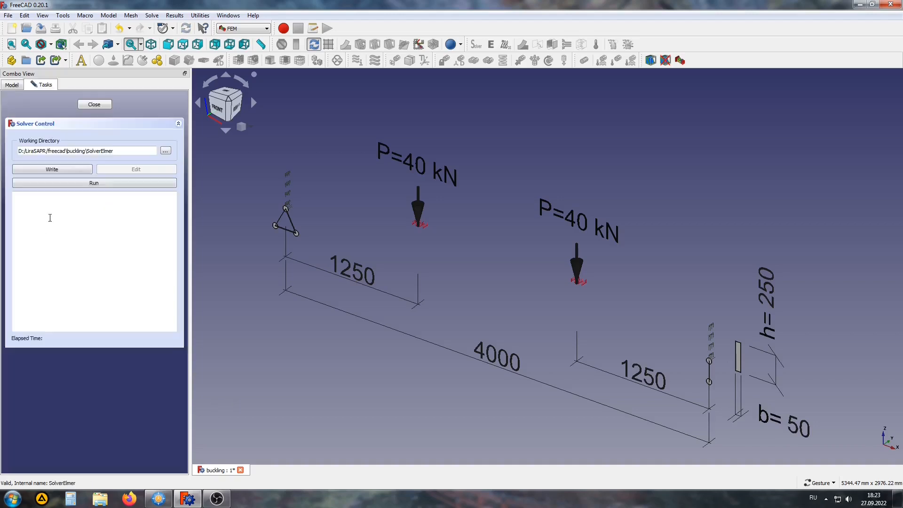
click(47, 172)
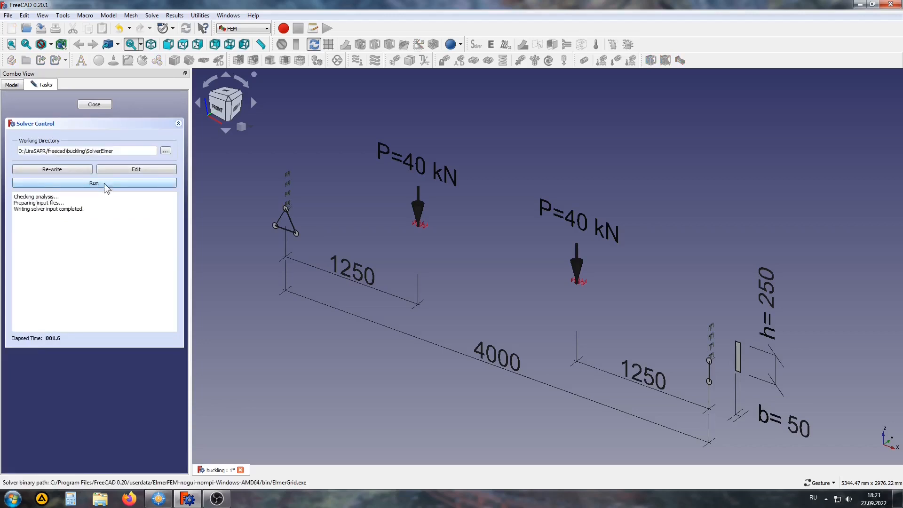
click(105, 184)
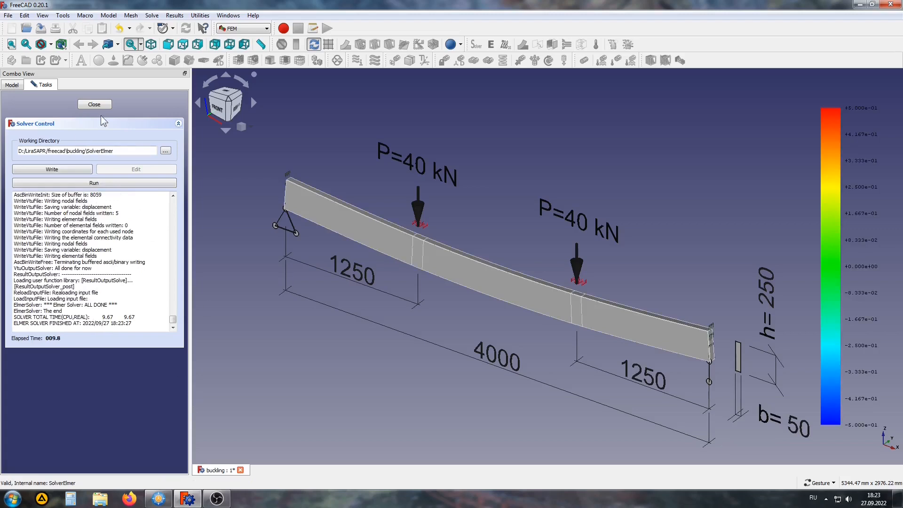
click(95, 104)
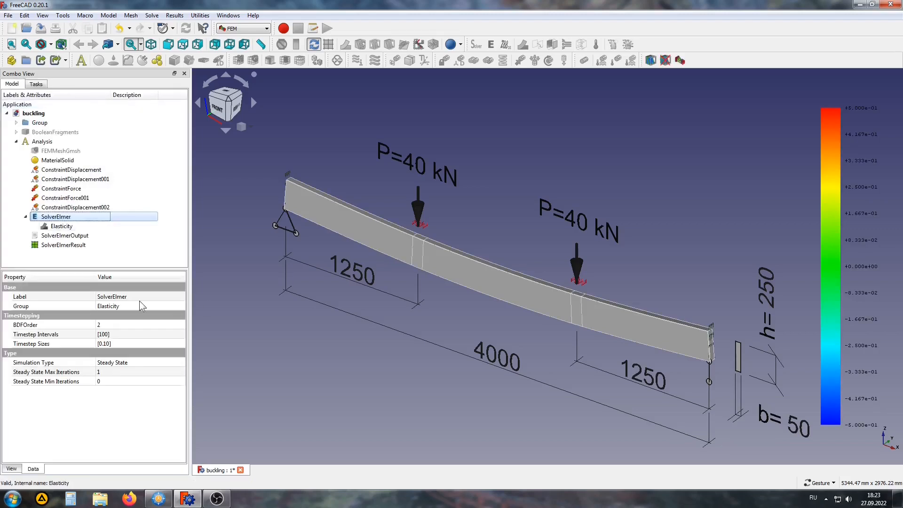
Examine the computed eigenvalues in SolverElmerOutput, especially the first one, and close the output document.
double_click(55, 240)
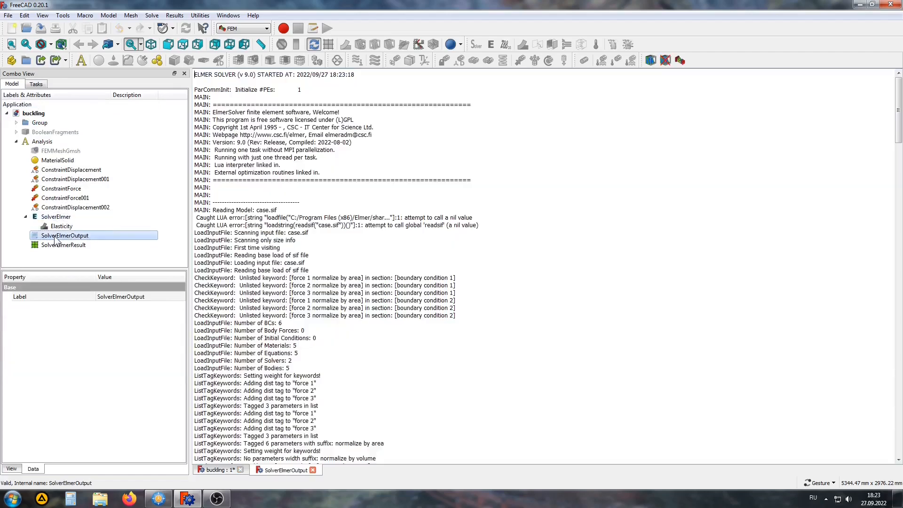
scroll(355, 347, down, 12)
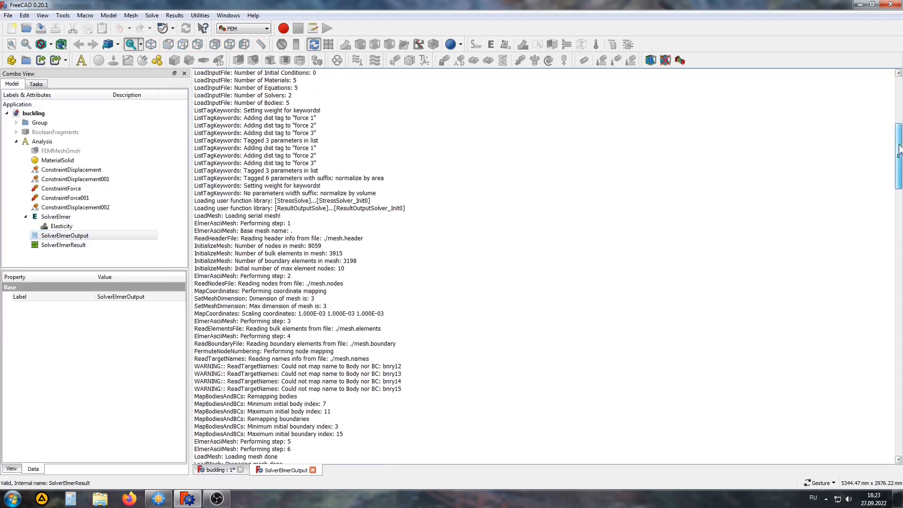
drag(899, 152, 902, 379)
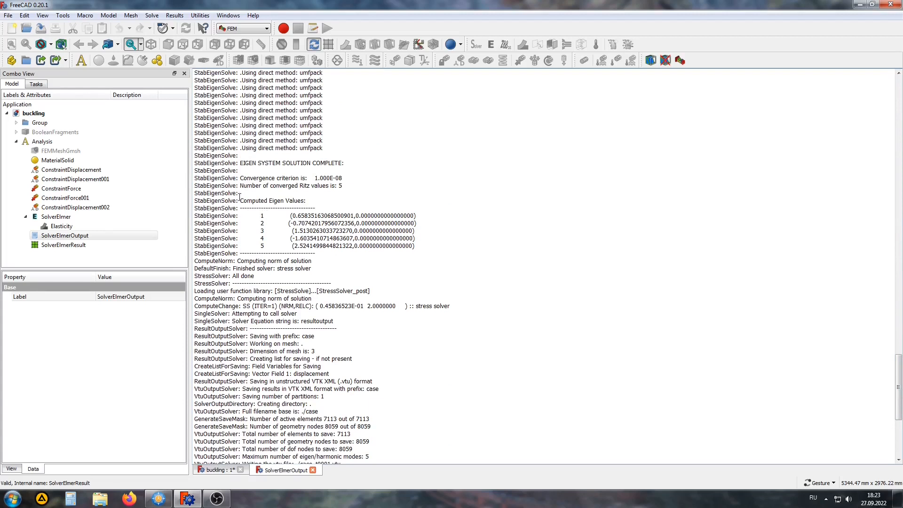
drag(241, 201, 419, 247)
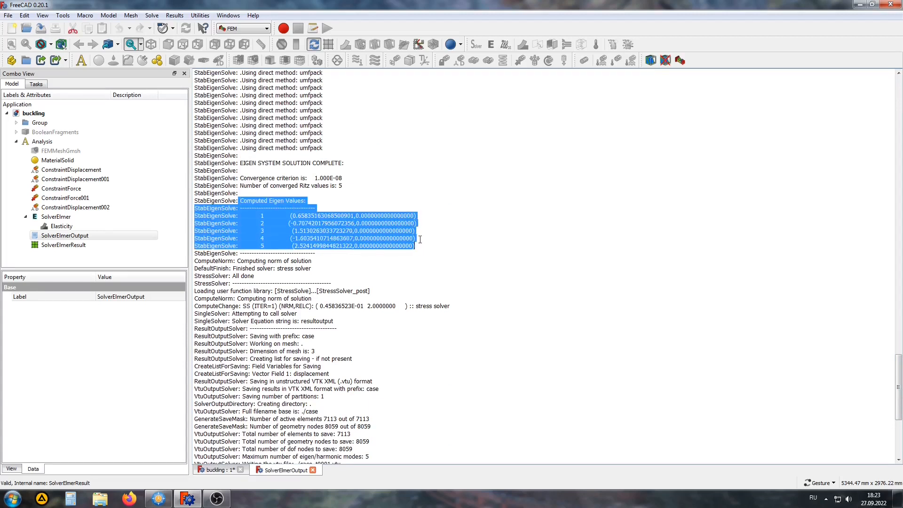
click(313, 270)
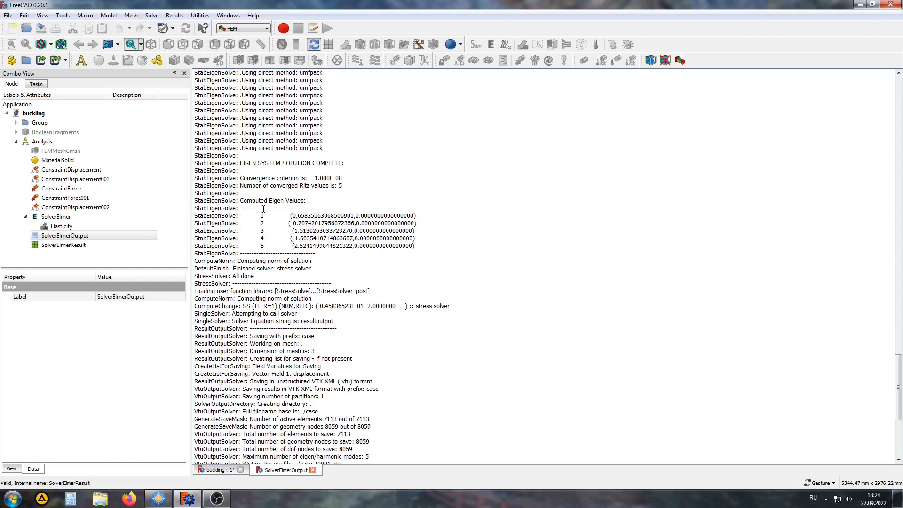
drag(258, 215, 437, 219)
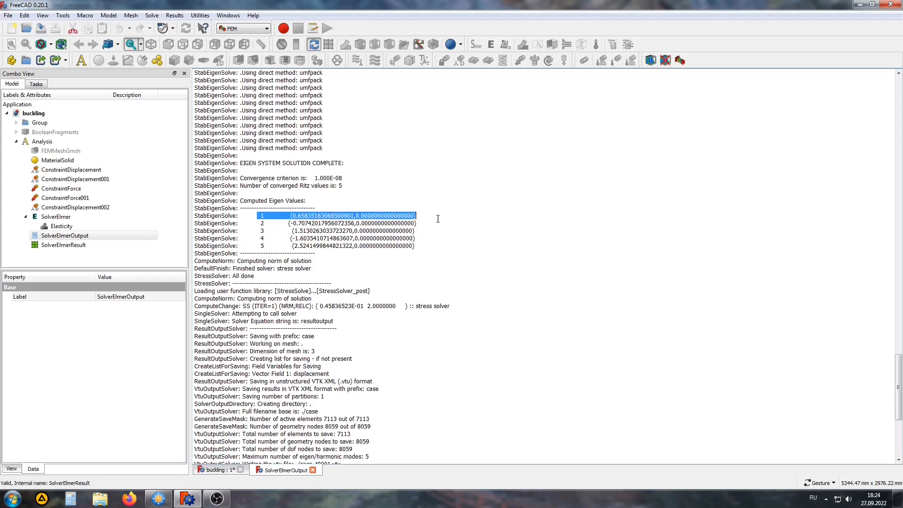
click(305, 218)
drag(292, 215, 303, 215)
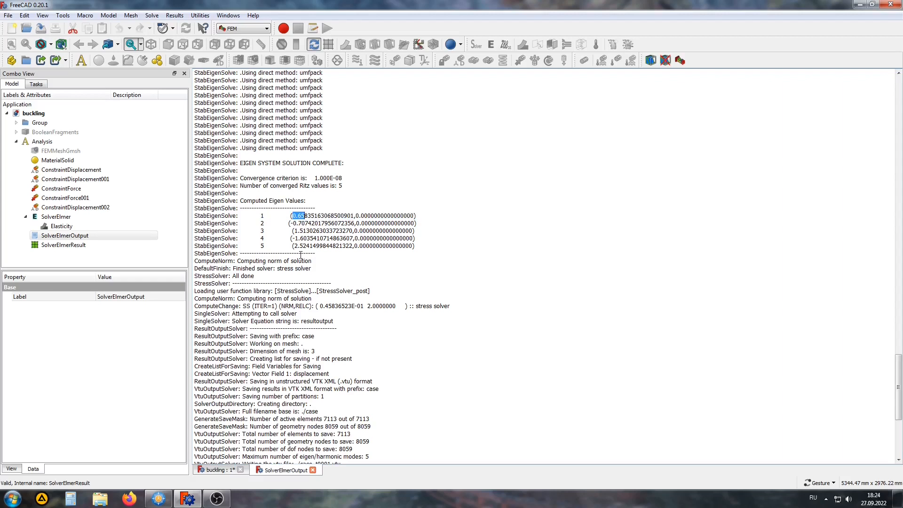
click(313, 470)
Color SolverElmerResult by the displacement EigenMode1 field and accept the display options.
click(73, 245)
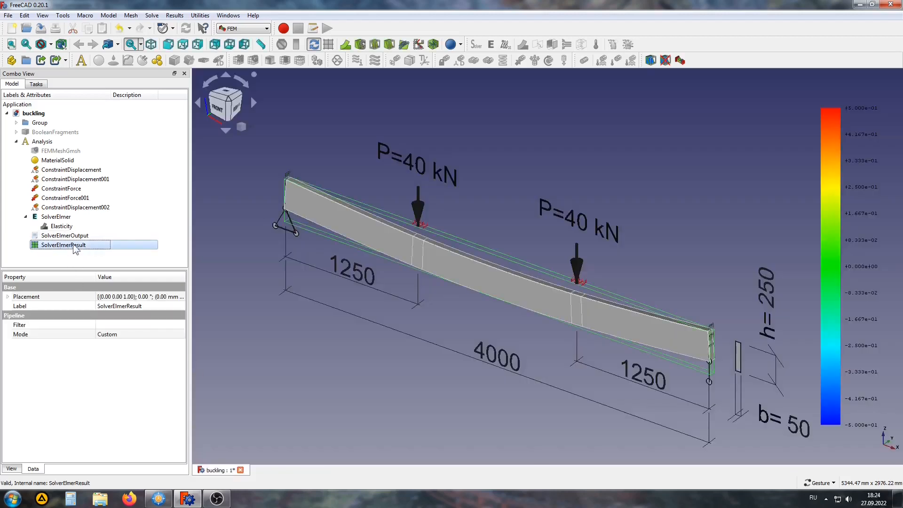
double_click(58, 245)
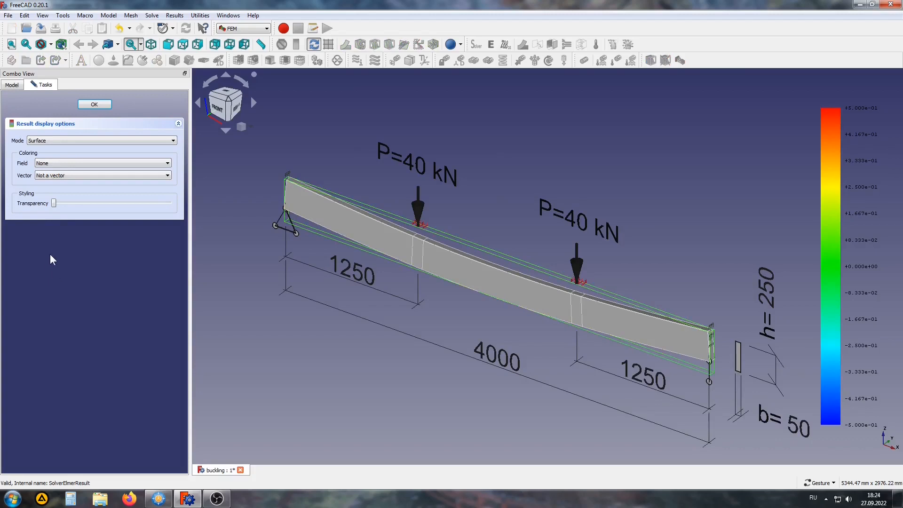
click(56, 163)
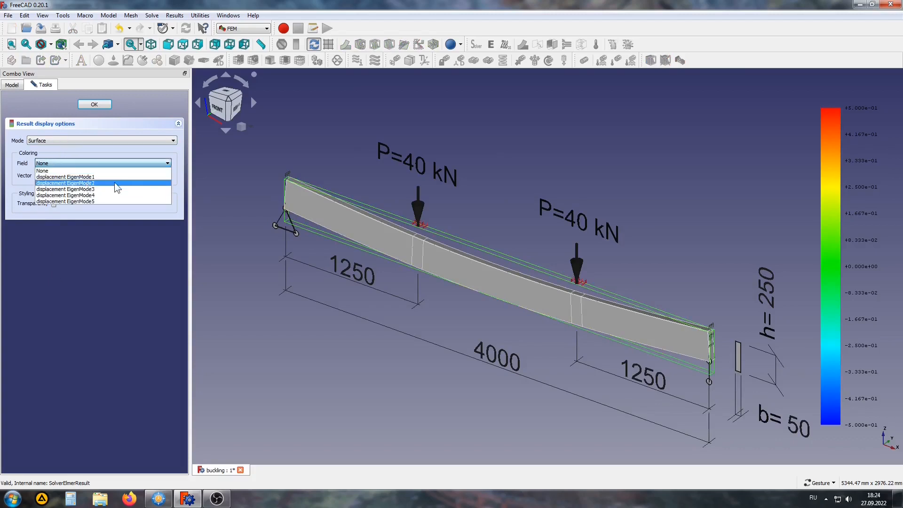
click(102, 178)
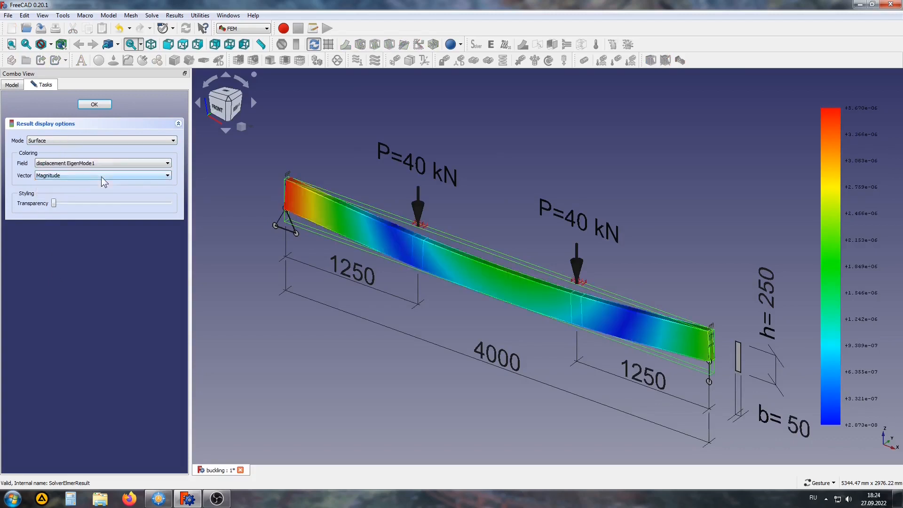
click(94, 105)
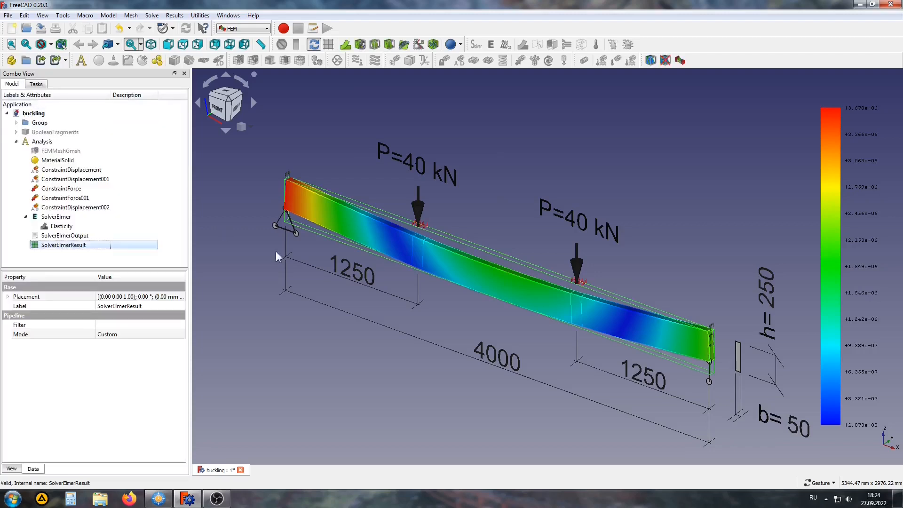
Add a warp filter to SolverElmerResult using the displacement EigenMode1 vector and color it by the same field.
click(345, 45)
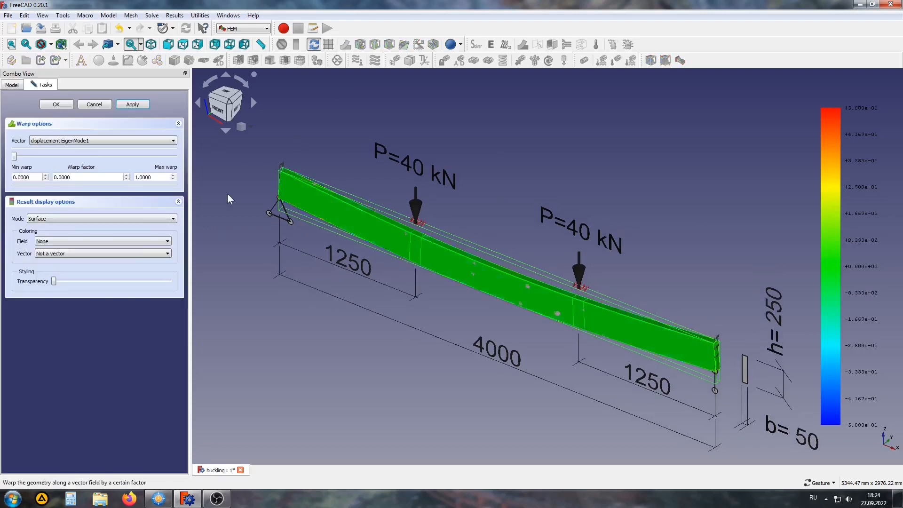
click(52, 241)
click(53, 249)
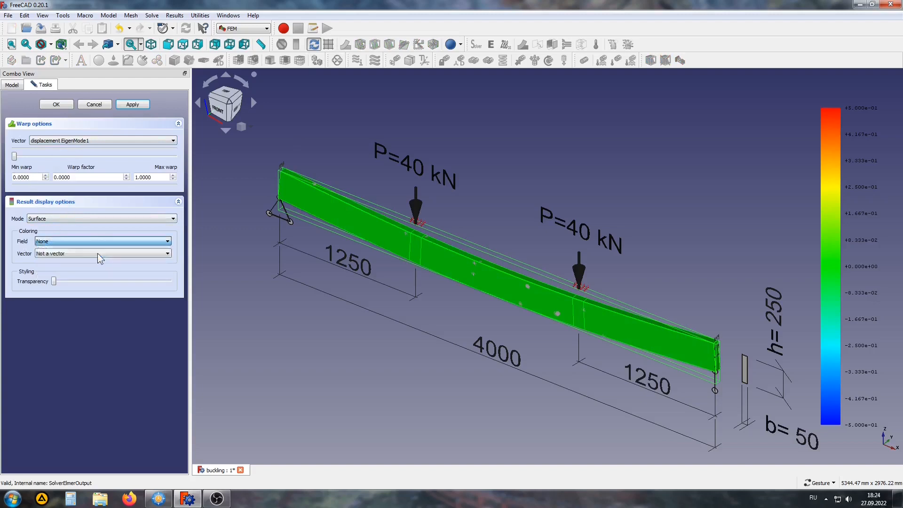
Raise the maximum warp to 1000000, set the warp factor to 200000 and accept the warp options.
click(138, 177)
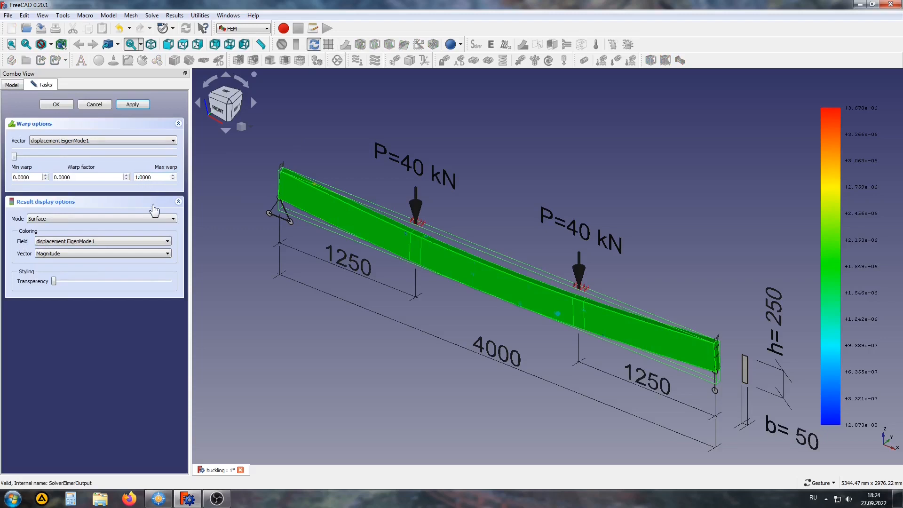
text(000)
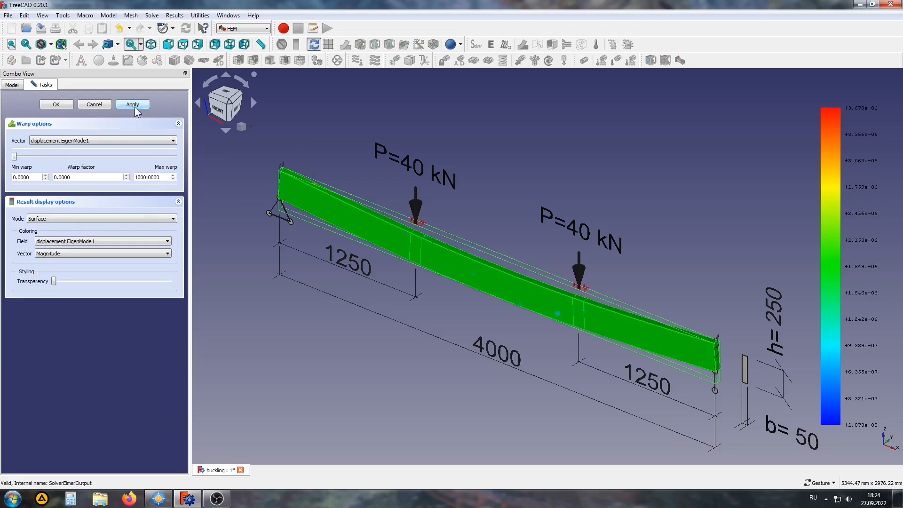
drag(15, 157, 174, 175)
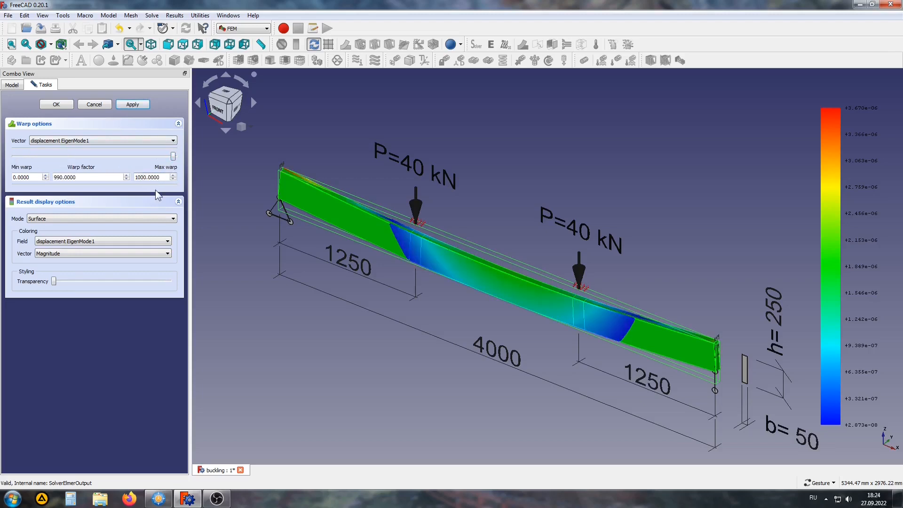
text(00)
drag(14, 157, 187, 166)
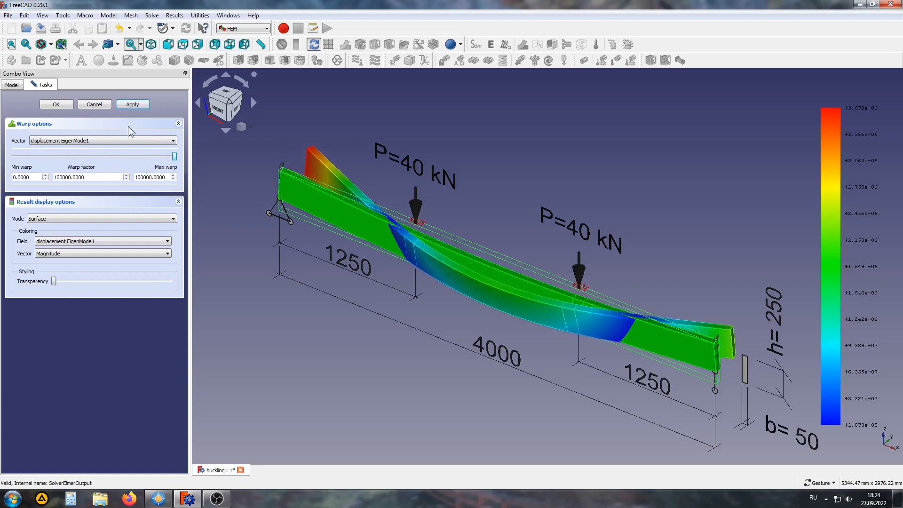
click(136, 176)
text(0)
drag(29, 156, 46, 157)
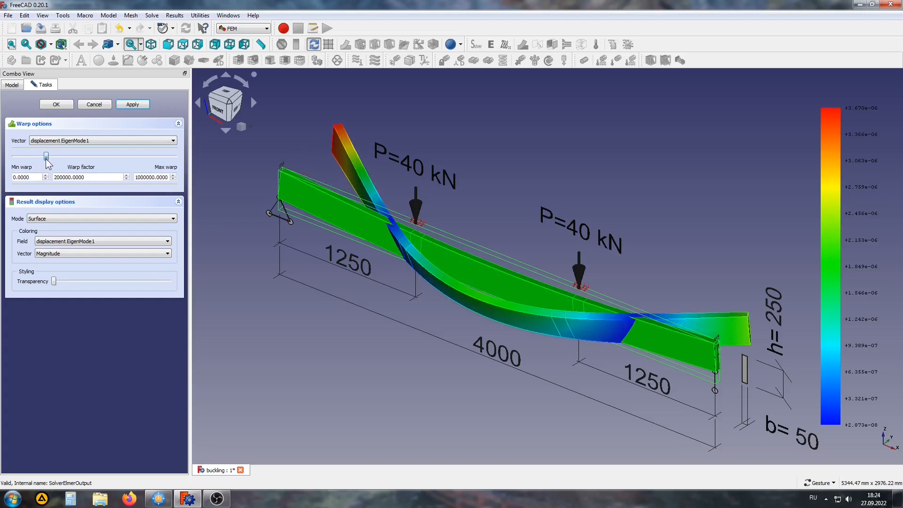
click(134, 105)
click(56, 104)
Hide SolverElmerResult and inspect the warped EigenMode1 buckling shape of the beam.
click(51, 245)
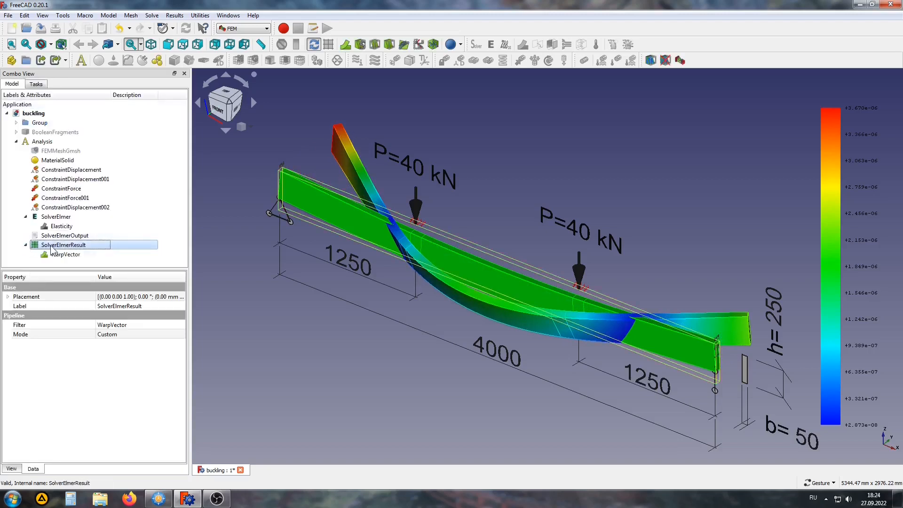
key(space)
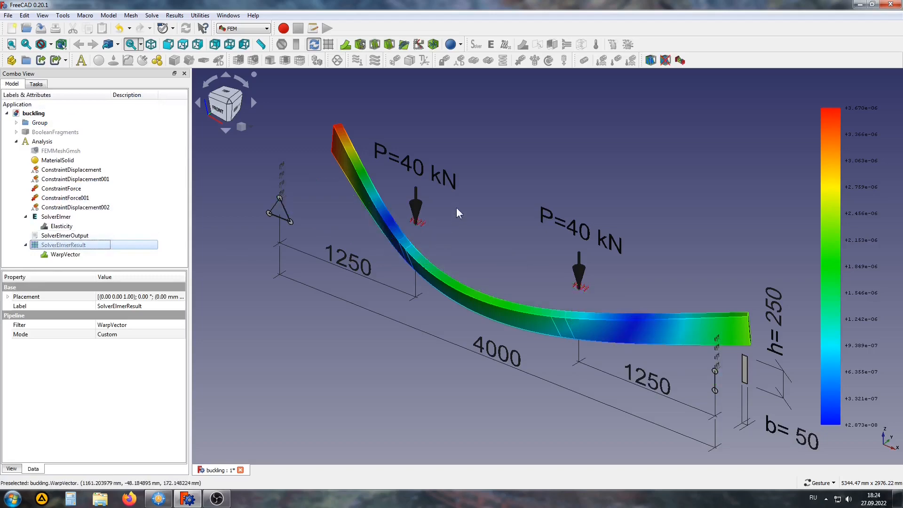
drag(459, 213, 505, 178)
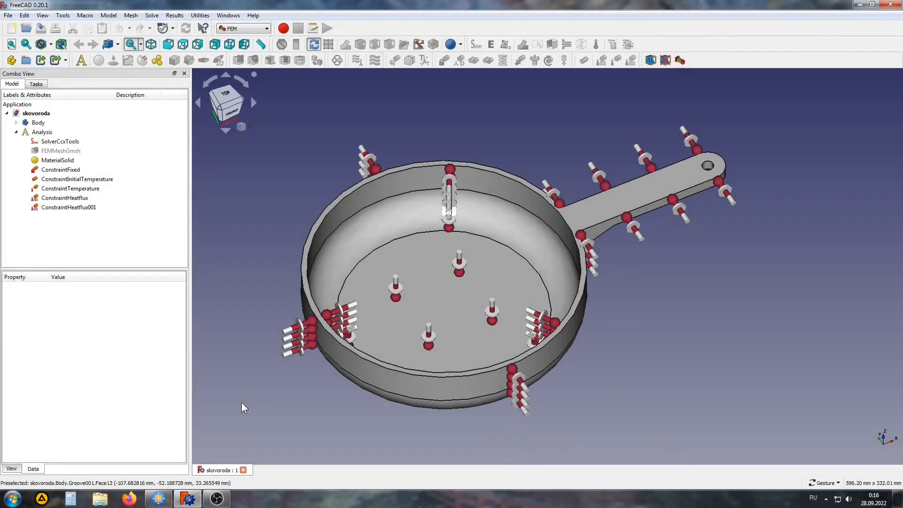
Delete the SolverCcxTools solver from the skovoroda analysis and select ConstraintFixed.
click(71, 141)
key(Delete)
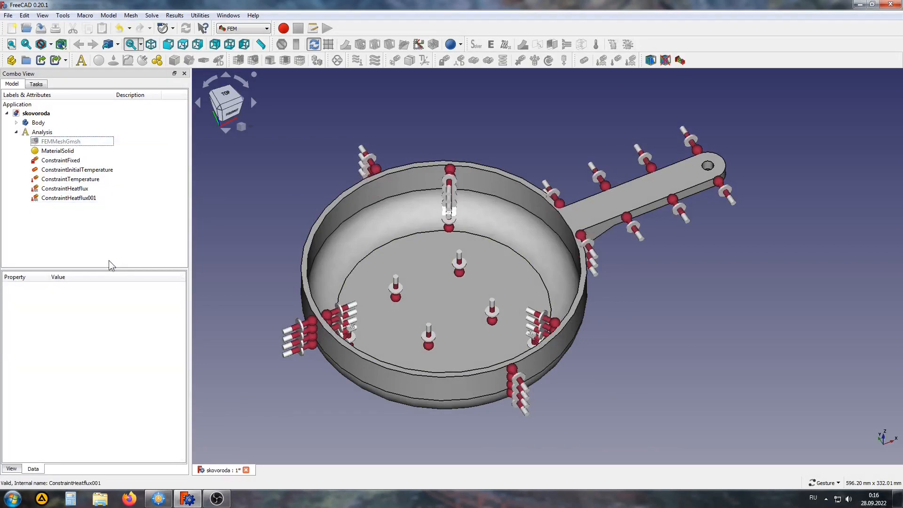
key(Down)
key(Down)
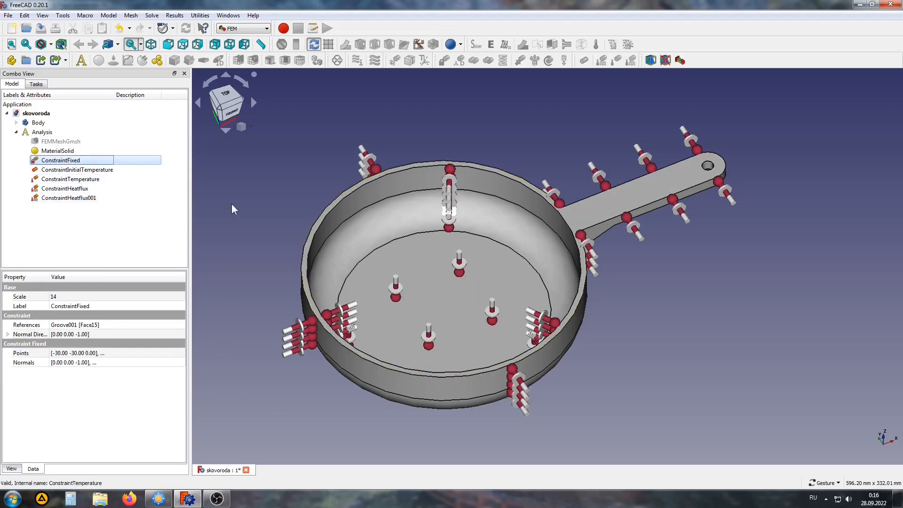
Delete ConstraintFixed from the skovoroda analysis and check the properties of ConstraintTemperature.
key(Delete)
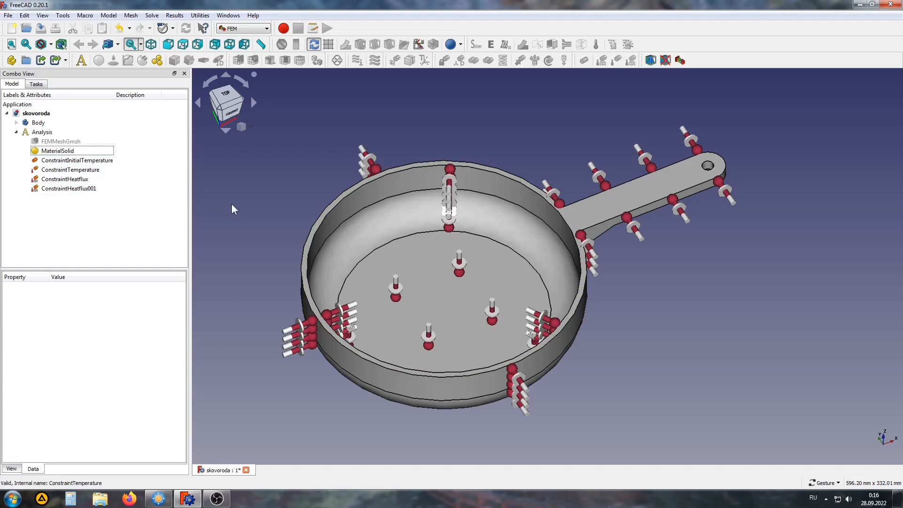
click(53, 133)
click(70, 170)
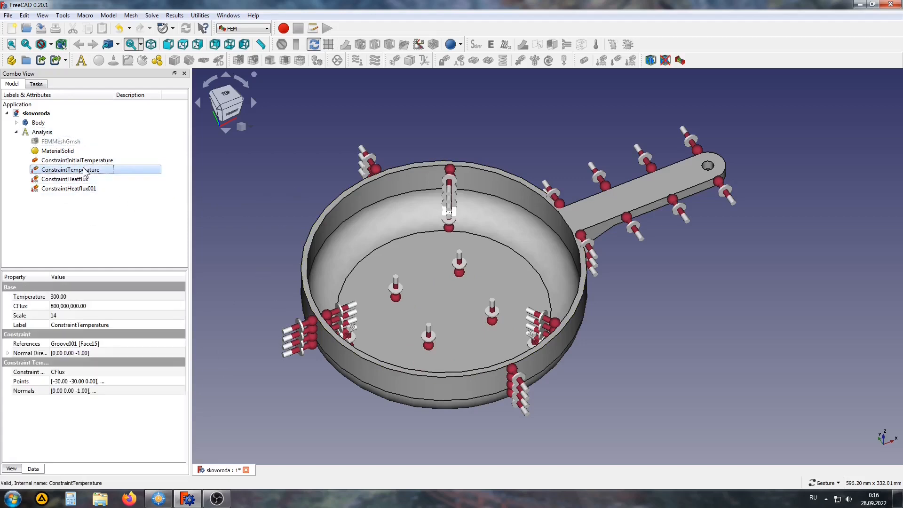
Activate the skovoroda analysis, add an Elmer solver with a Heat equation and select that equation.
click(47, 133)
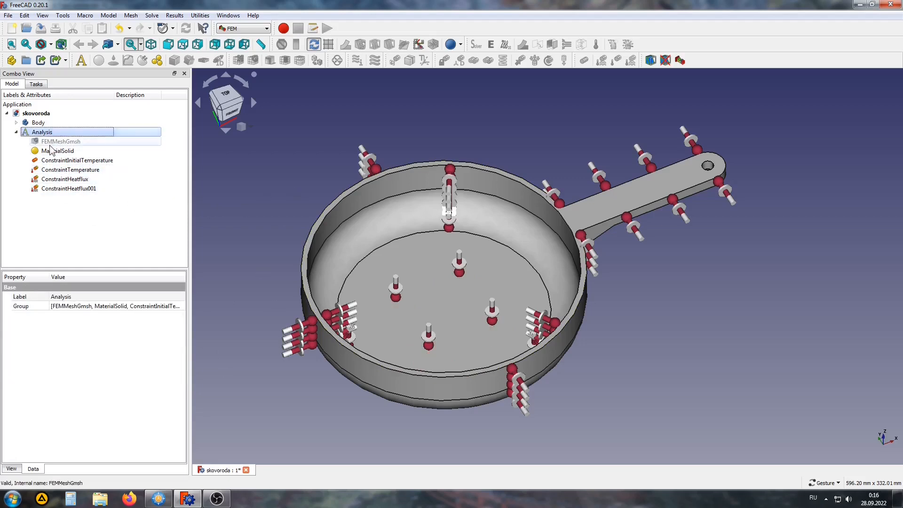
click(56, 141)
click(492, 45)
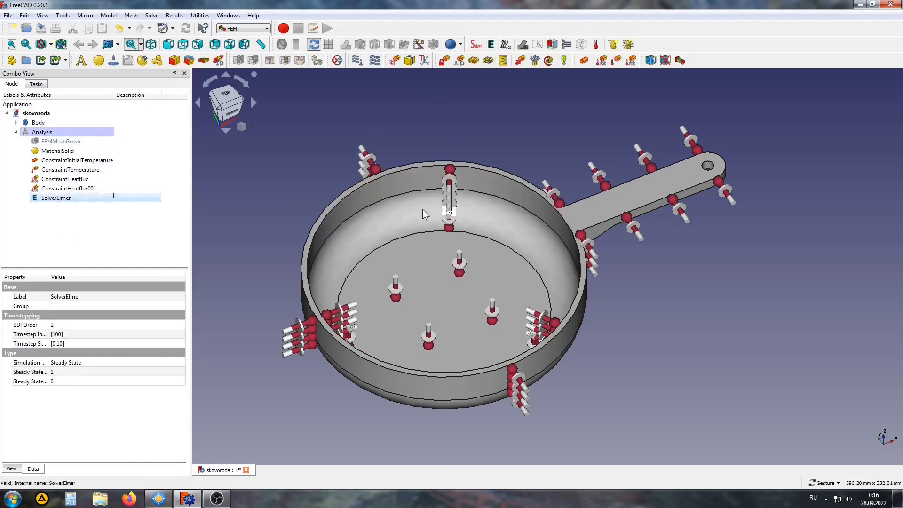
click(596, 45)
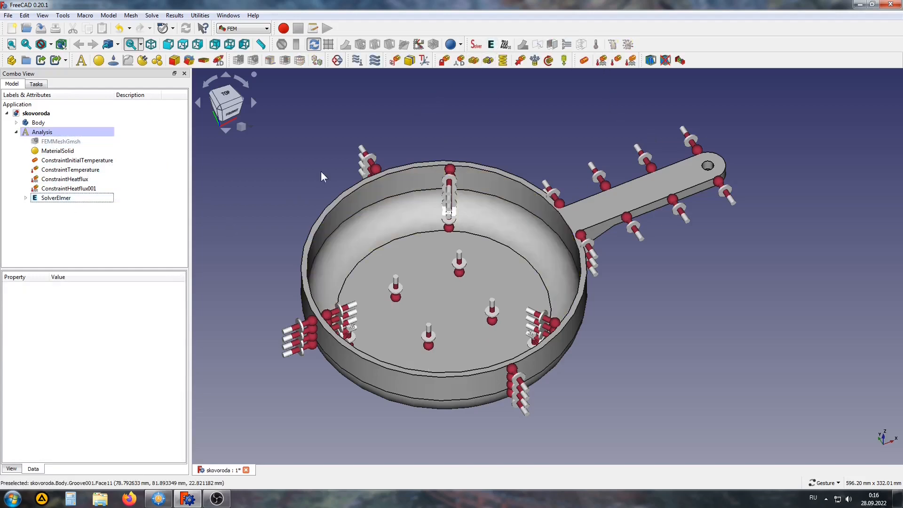
click(25, 198)
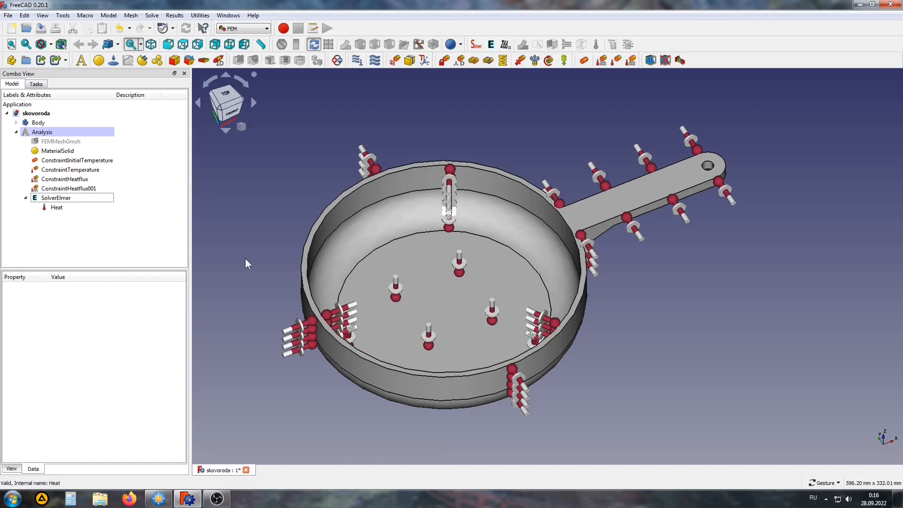
click(48, 208)
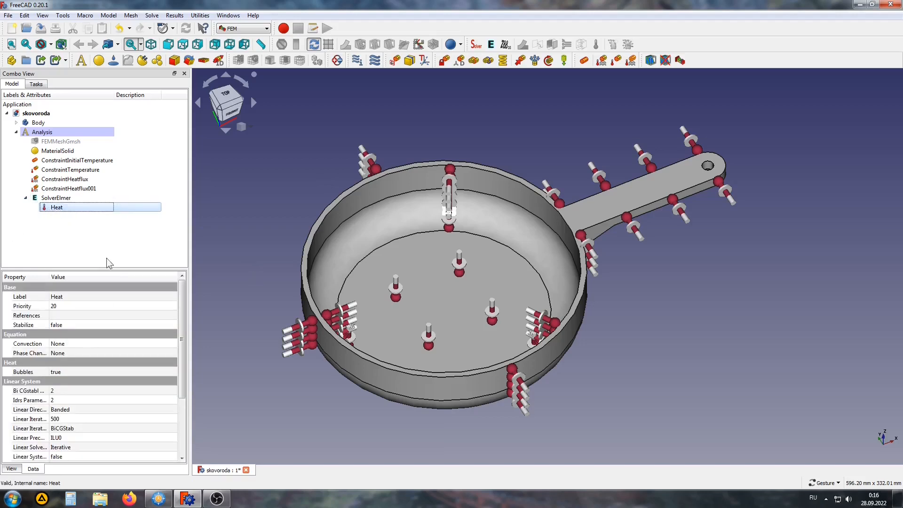
Set the simulation type of SolverElmer to Transient.
key(Up)
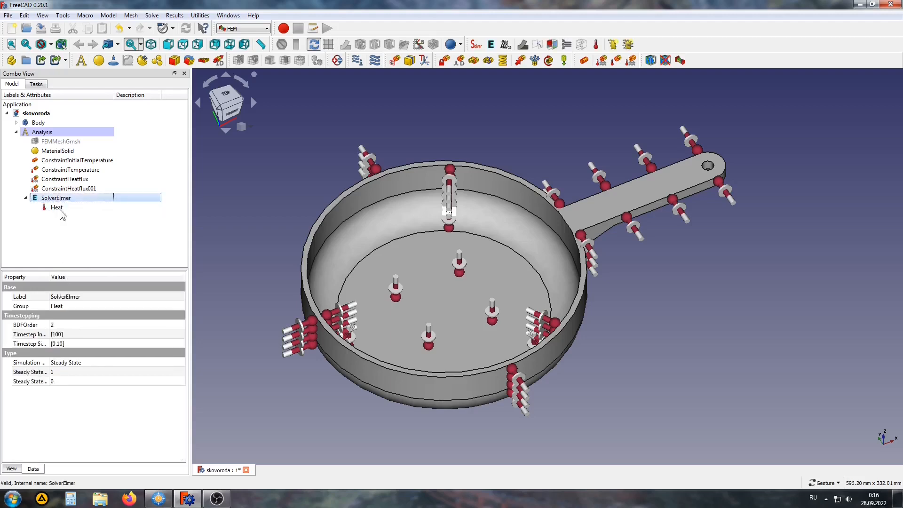
click(69, 363)
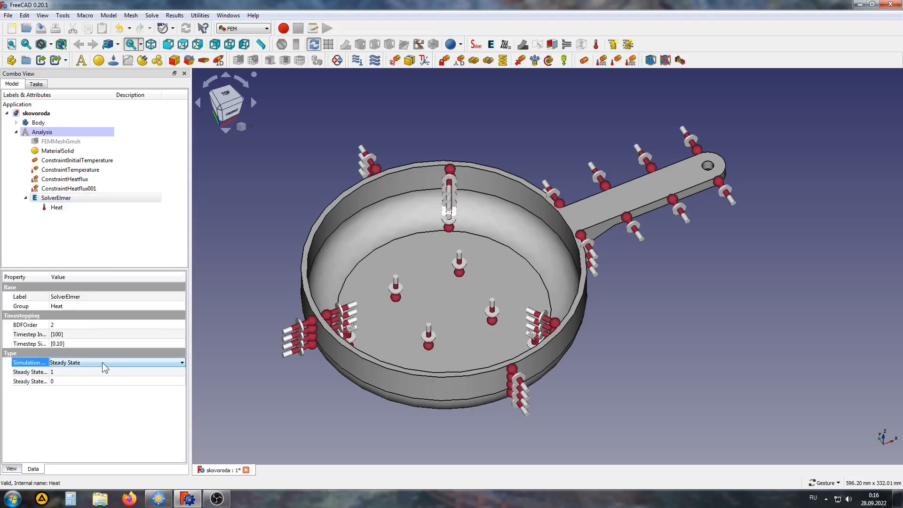
click(103, 363)
click(71, 381)
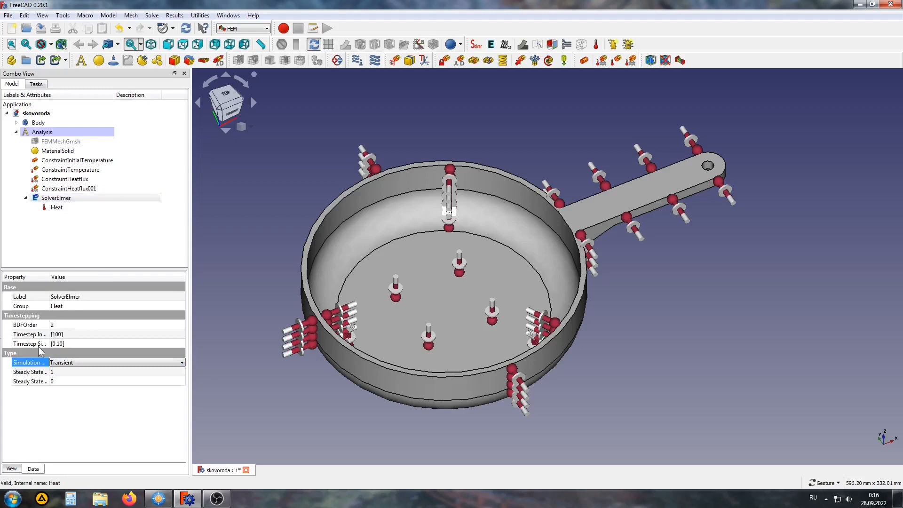
Set the SolverElmer timestep intervals to 180 and the timestep size to 1.
click(58, 334)
click(57, 334)
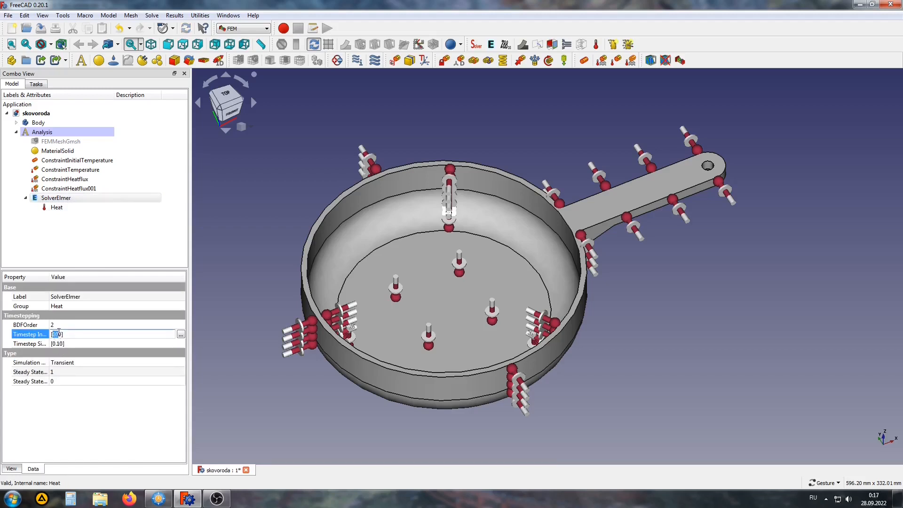
key(BackSpace)
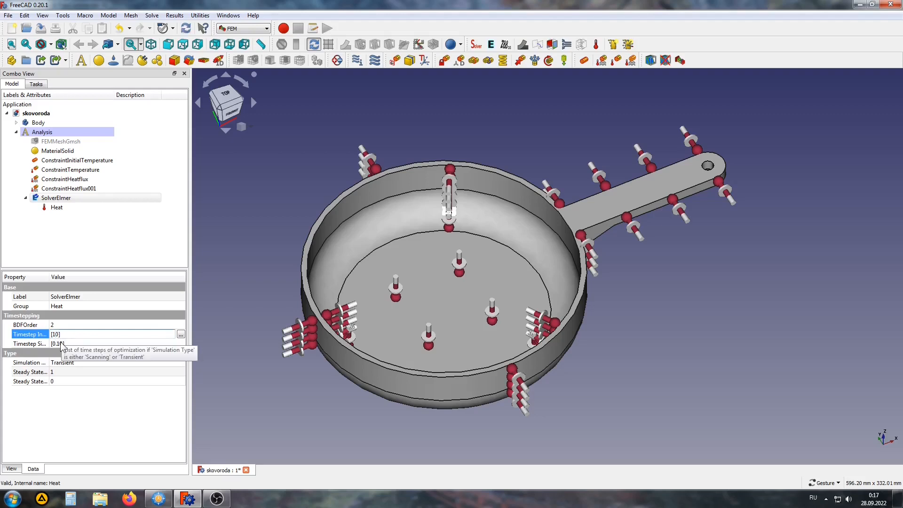
click(59, 346)
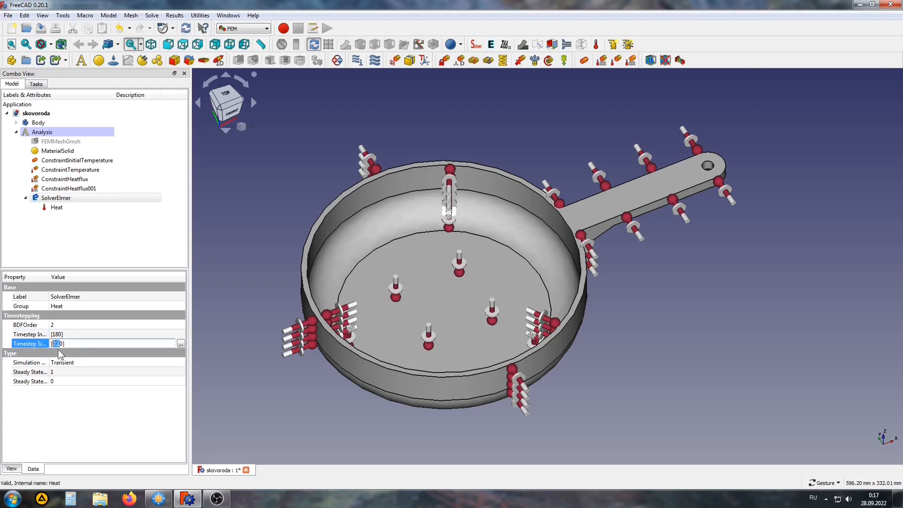
click(129, 262)
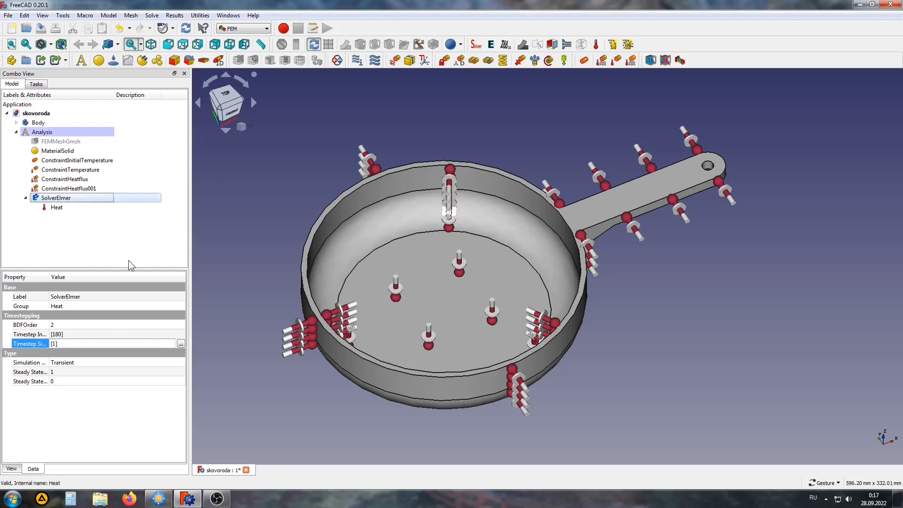
Write the SolverElmer input files, run the transient heat calculation and close the solver control.
click(55, 198)
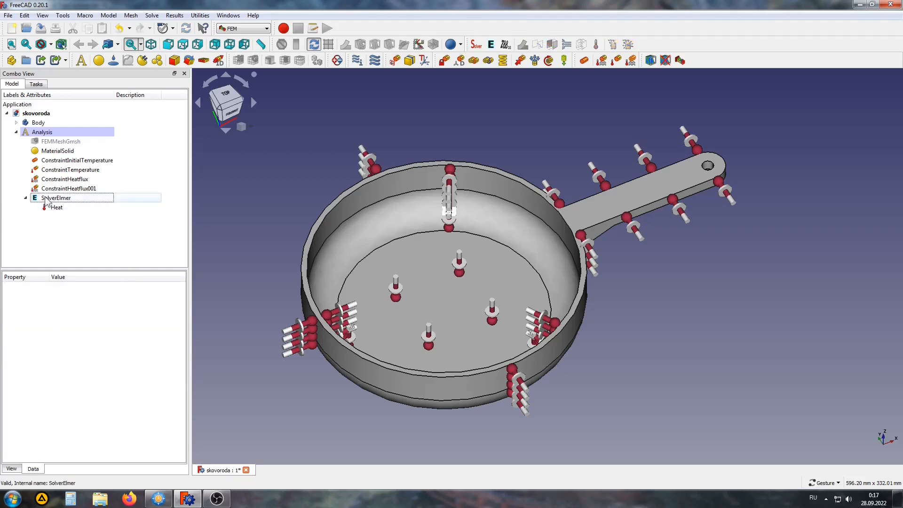
double_click(55, 198)
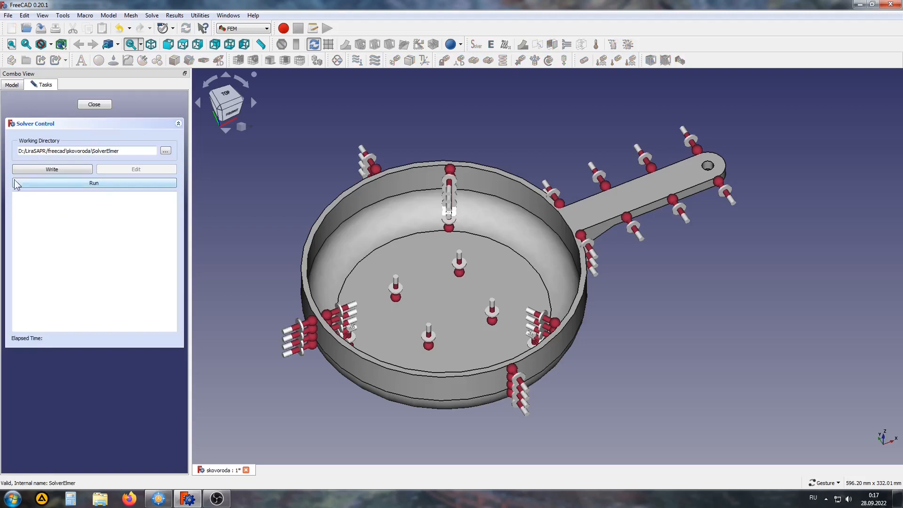
click(56, 170)
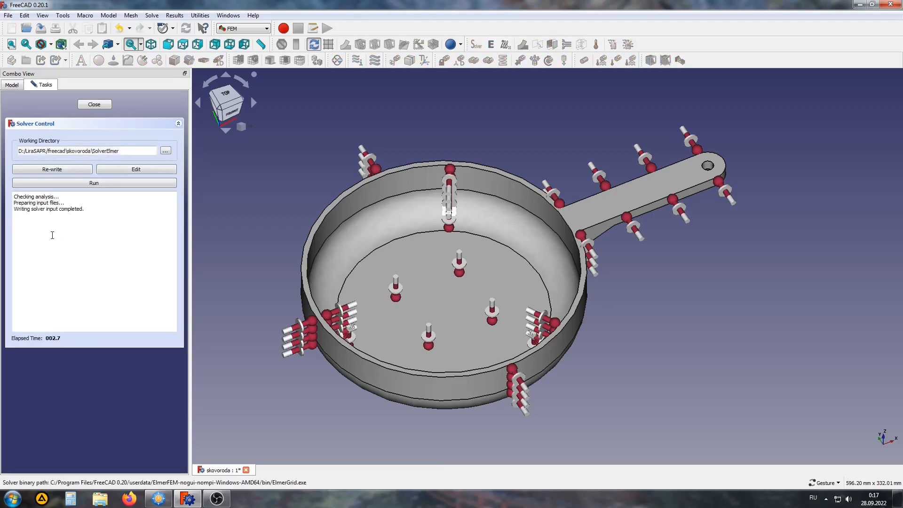
click(91, 184)
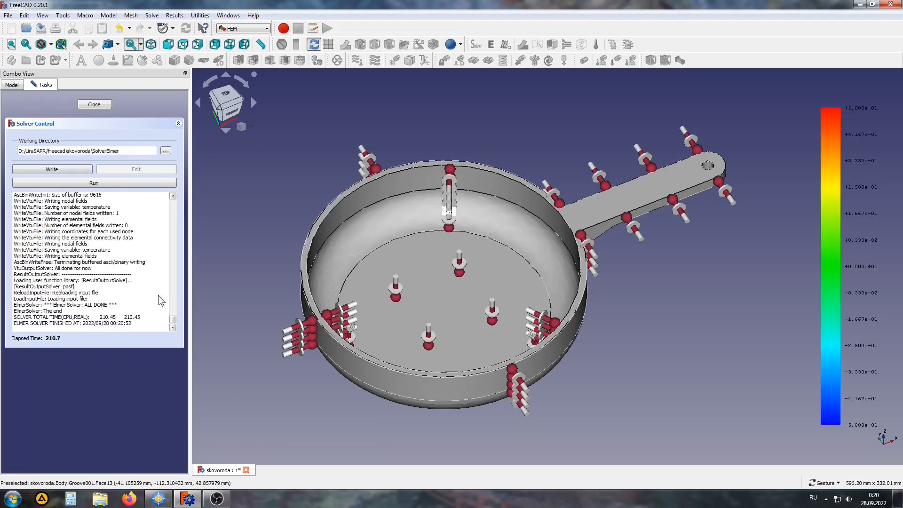
click(96, 105)
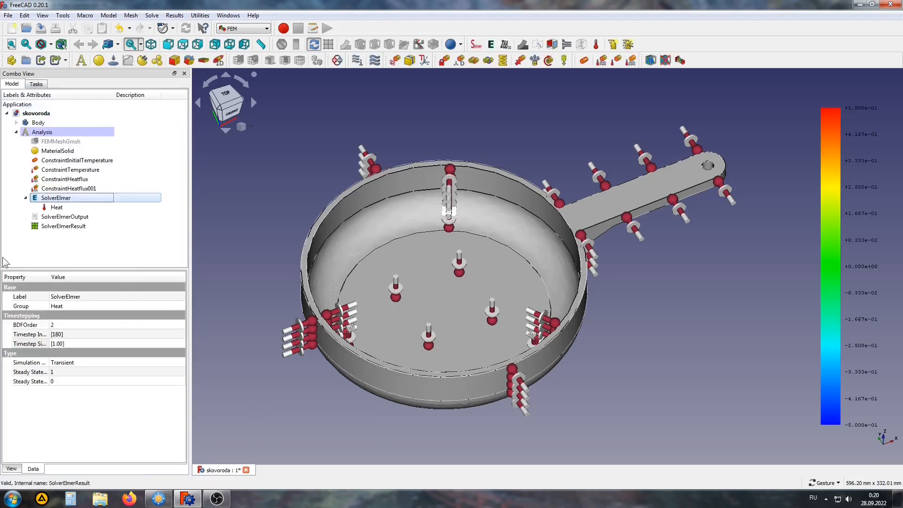
Color SolverElmerResult by the temperature field and hide the Body so only the result shows.
double_click(49, 227)
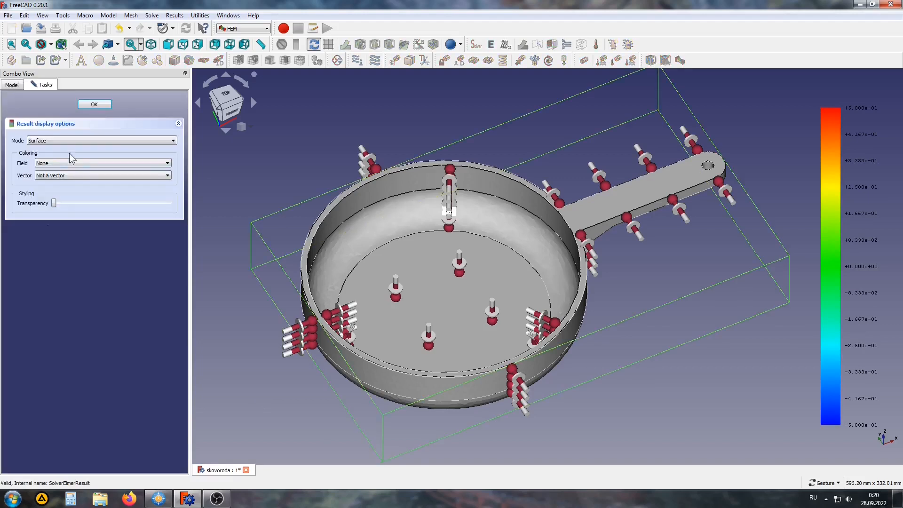
click(55, 164)
click(55, 177)
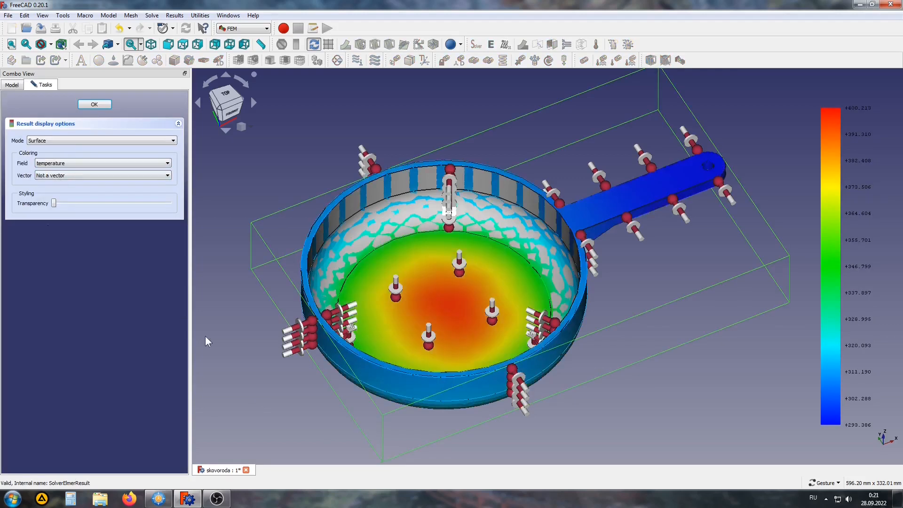
click(94, 104)
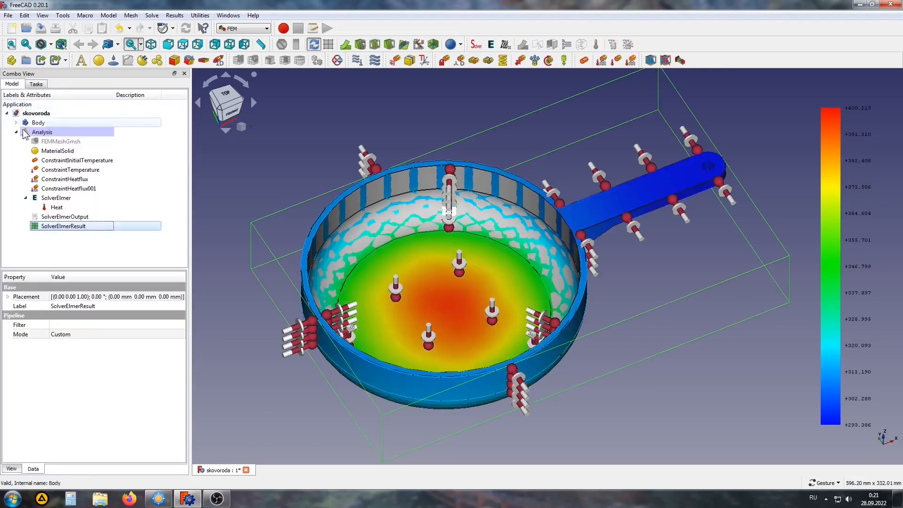
click(38, 123)
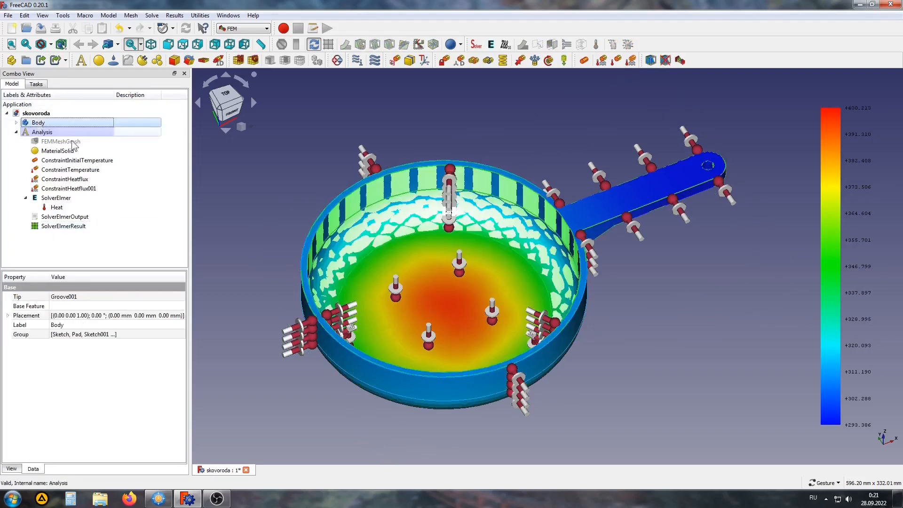
click(295, 397)
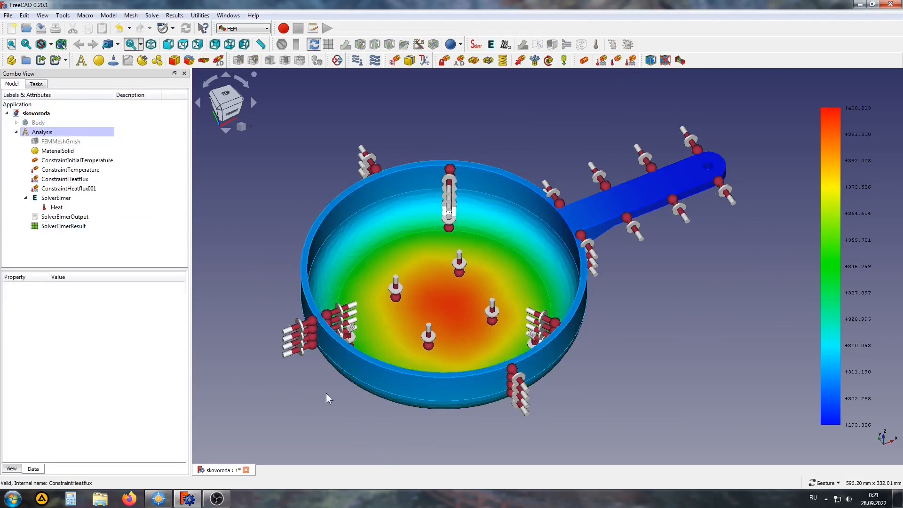